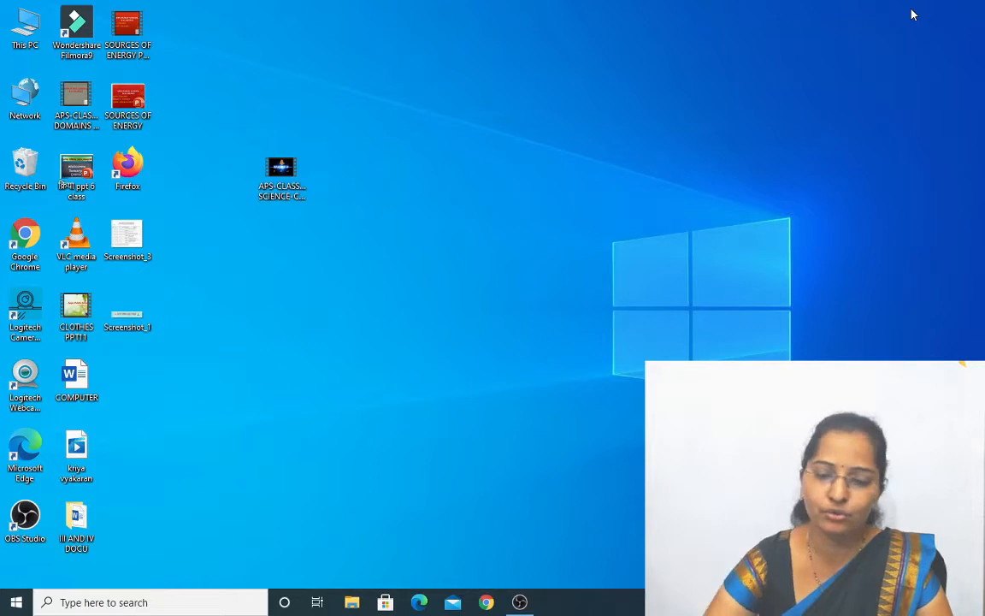
Search Windows for WORD, launch the Word app and create a new blank document.
left_click(16, 604)
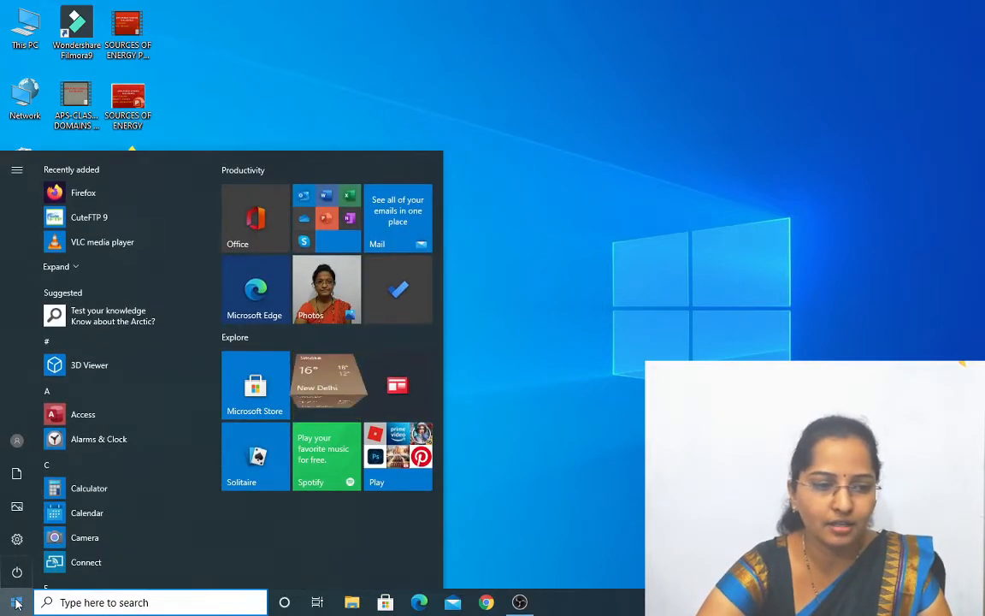
left_click(630, 343)
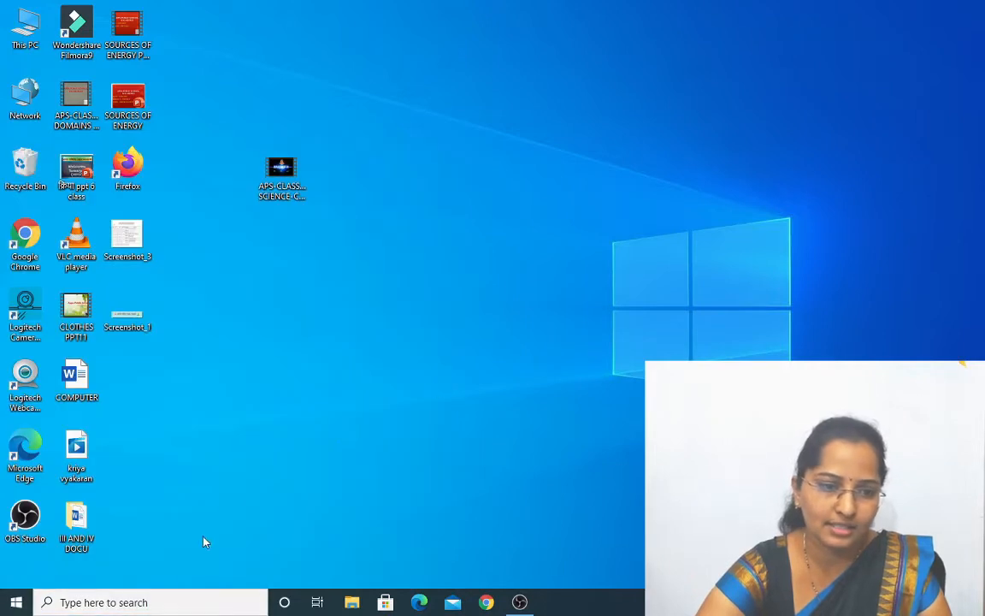
left_click(163, 601)
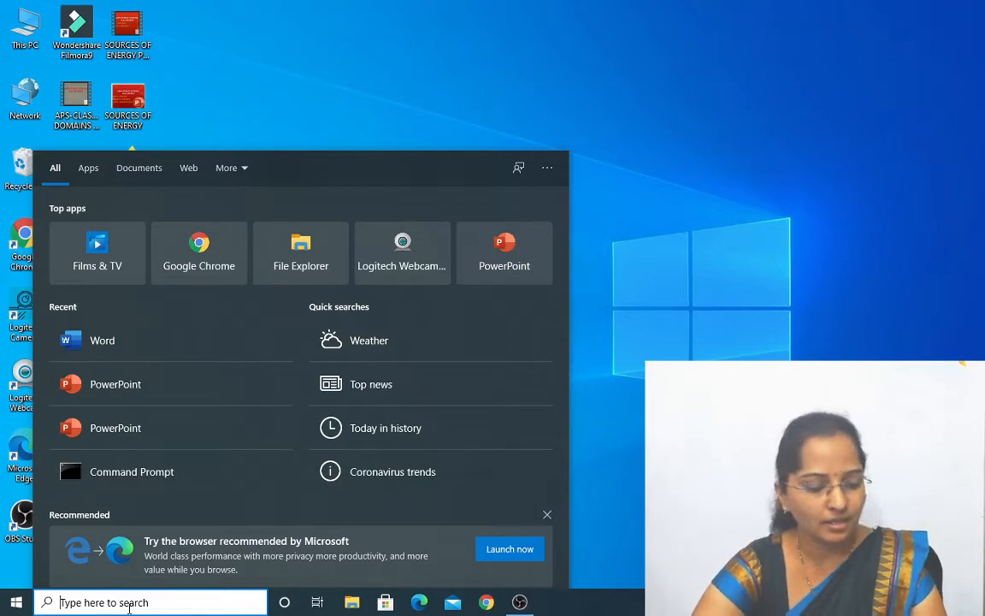
type("WO")
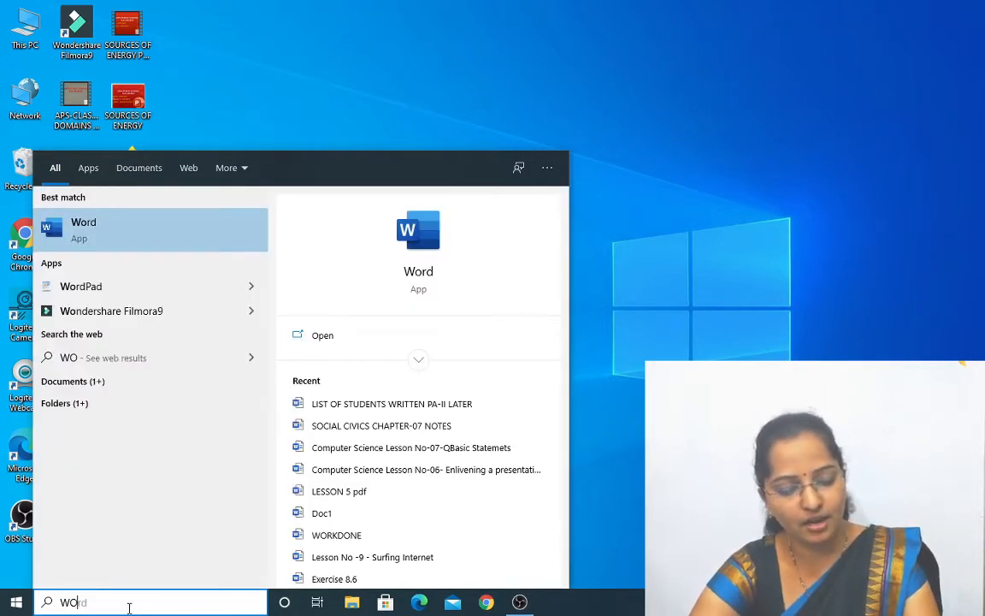
type("RD")
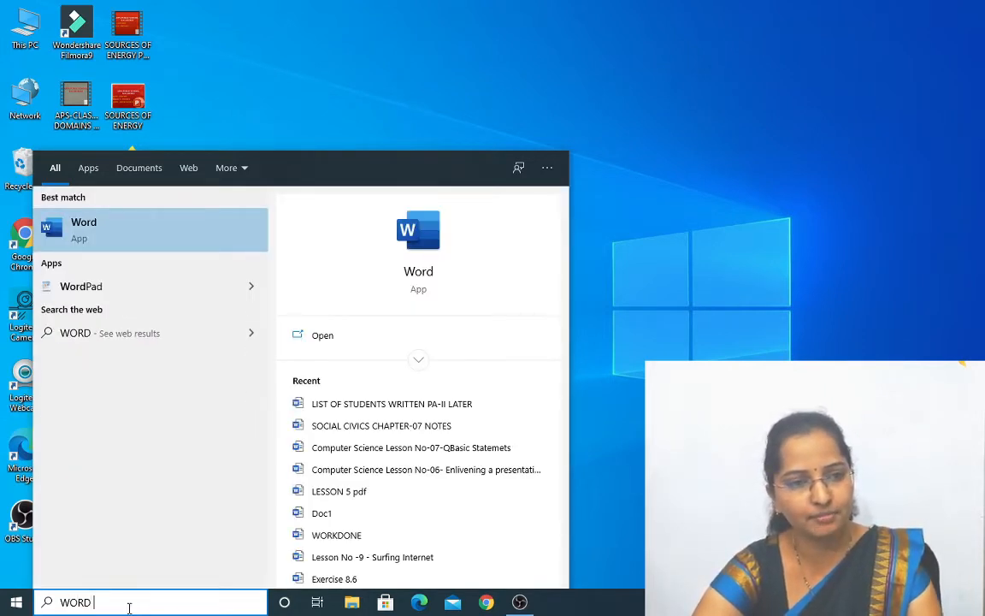
left_click(153, 232)
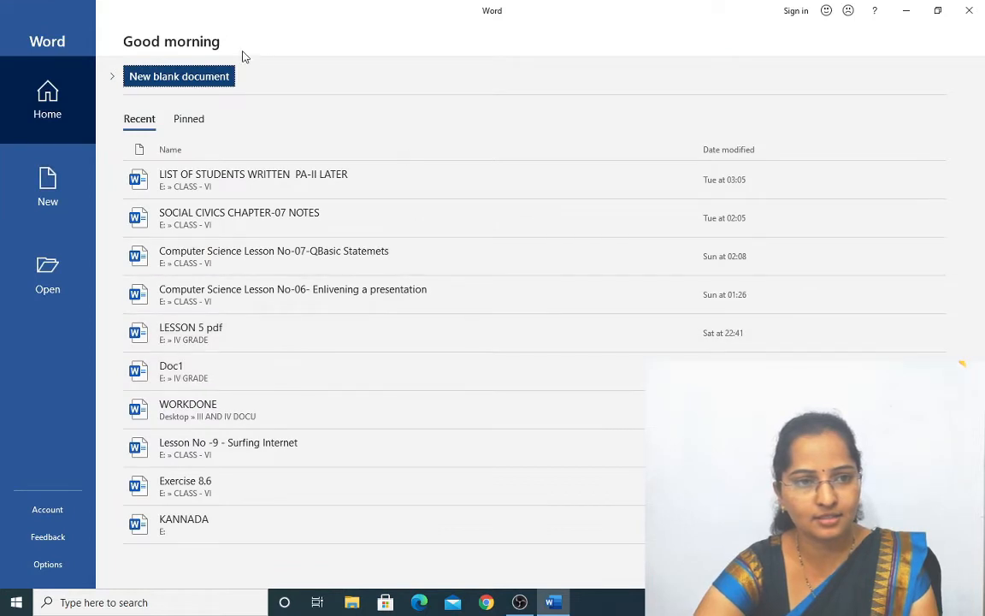
left_click(59, 191)
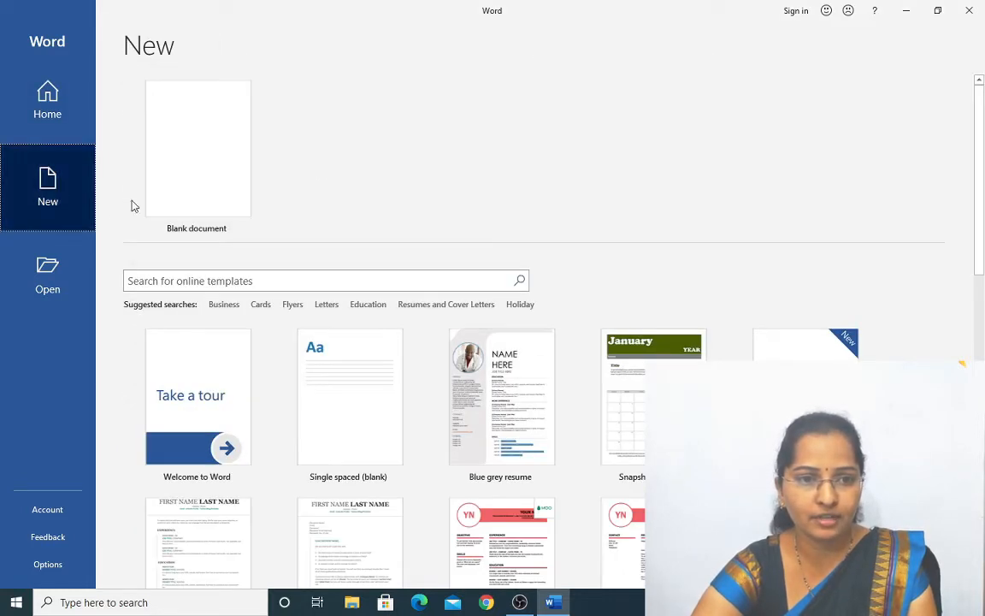
left_click(196, 178)
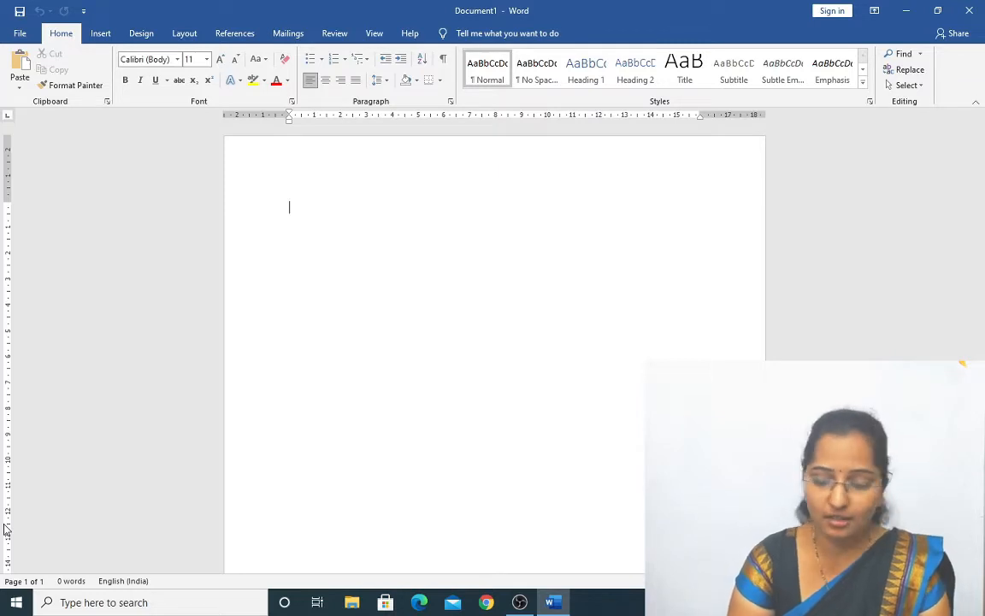
Write "Editing is the process of making changes to the text __" at the start of the blank document.
type("Editing ")
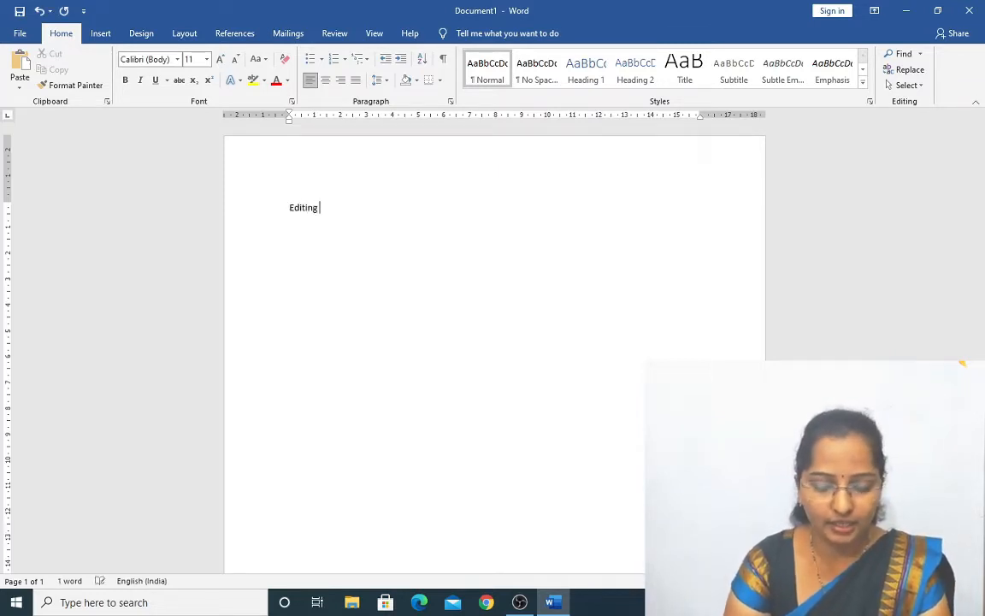
type("i")
type("s ")
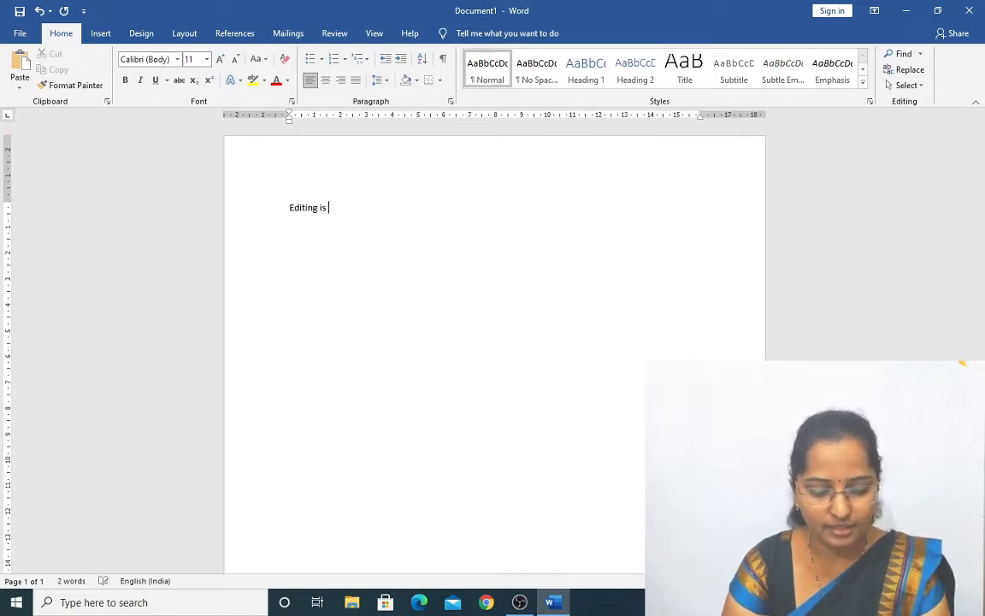
type("the proc")
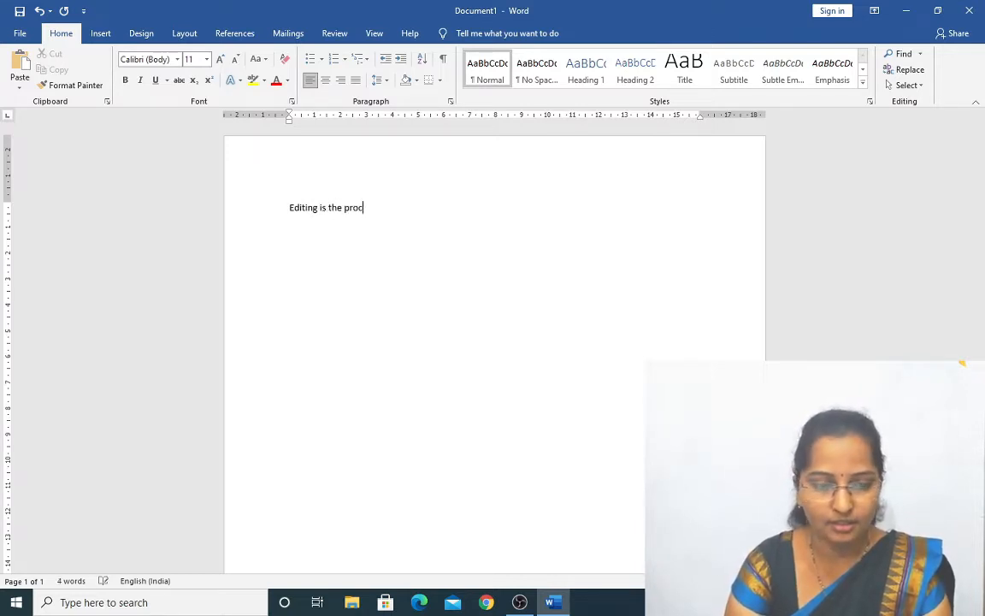
type("ess o")
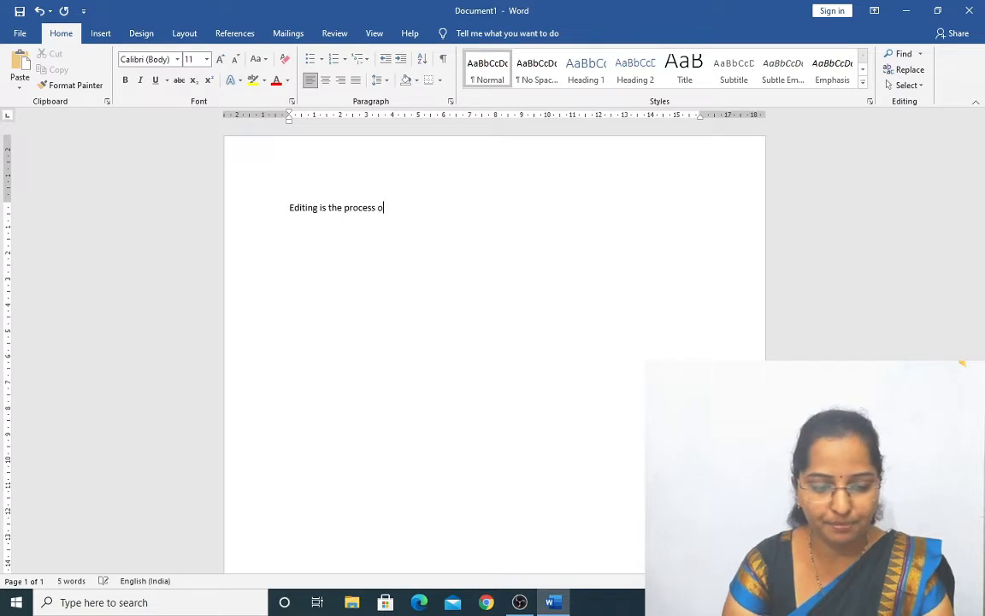
type("f makin")
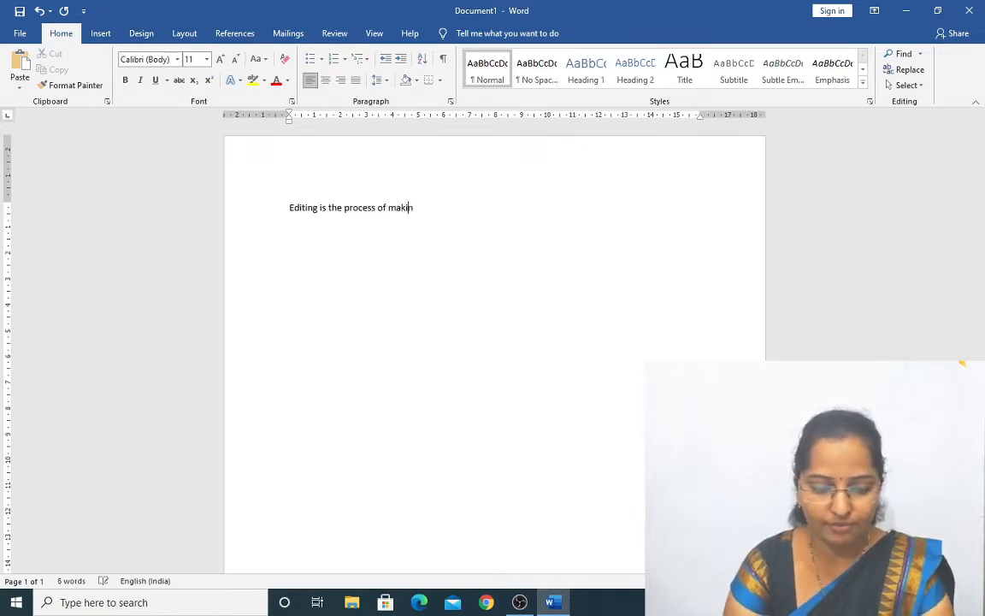
type("g change")
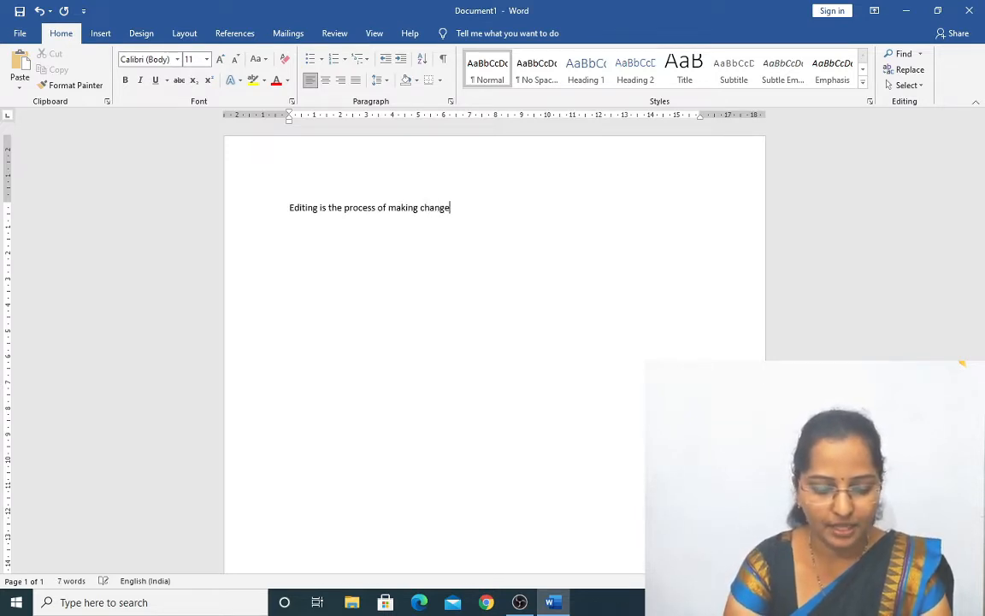
type("s to the text")
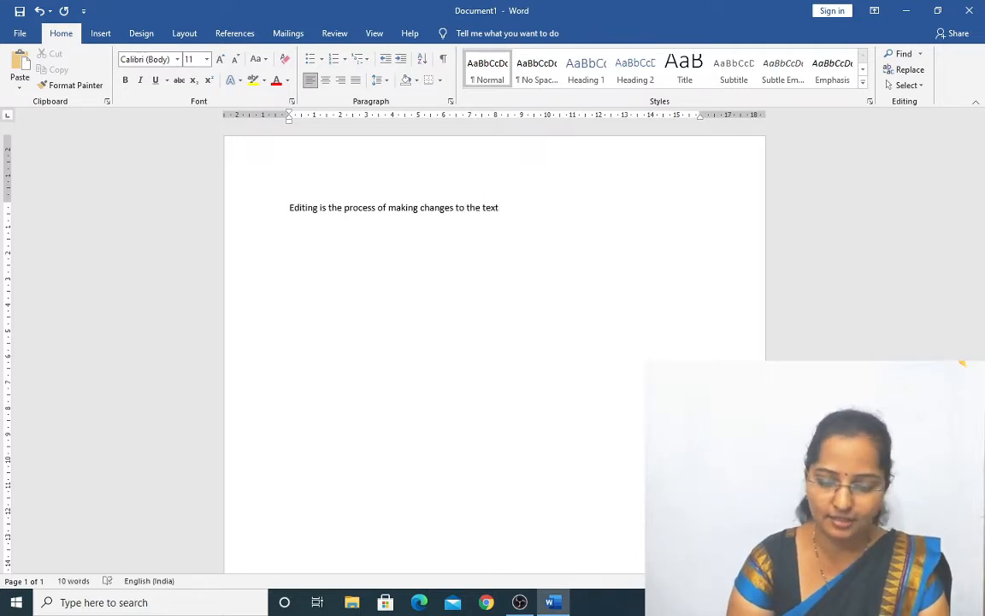
type("__")
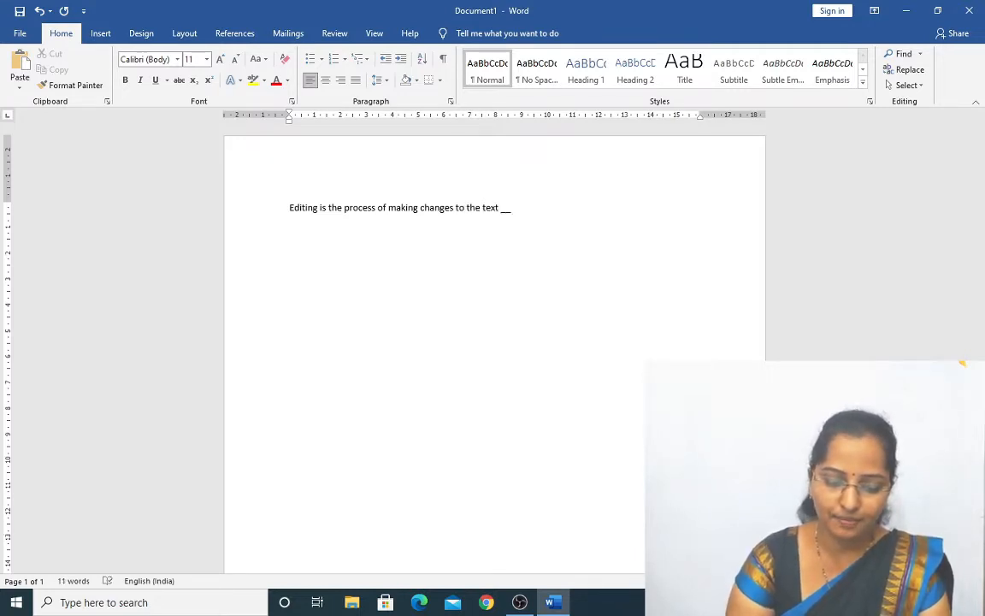
Continue the sentence after the two underscores with "by rearranging words or paragraphs,".
type(" by rea")
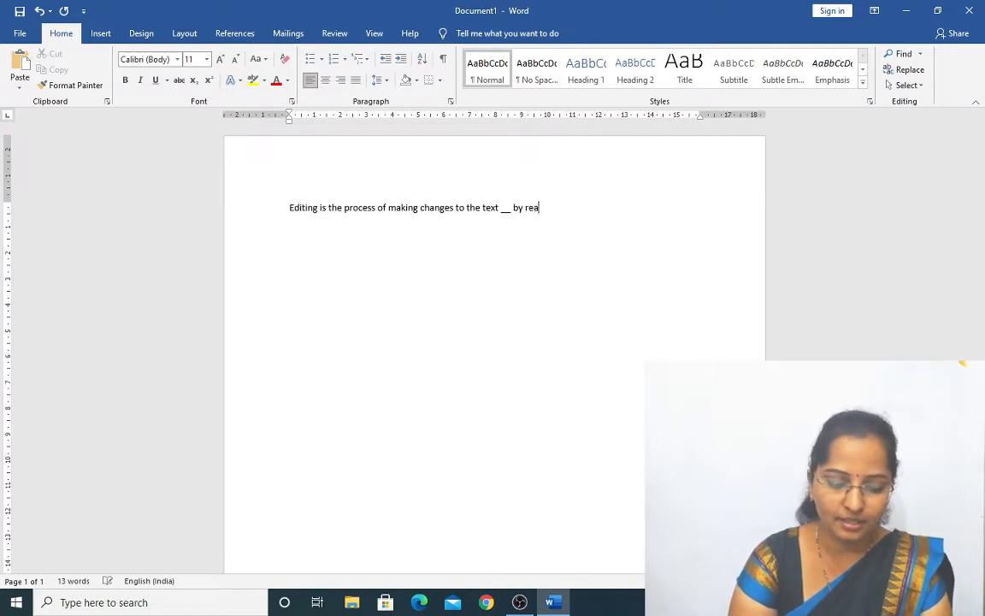
type("rranging ")
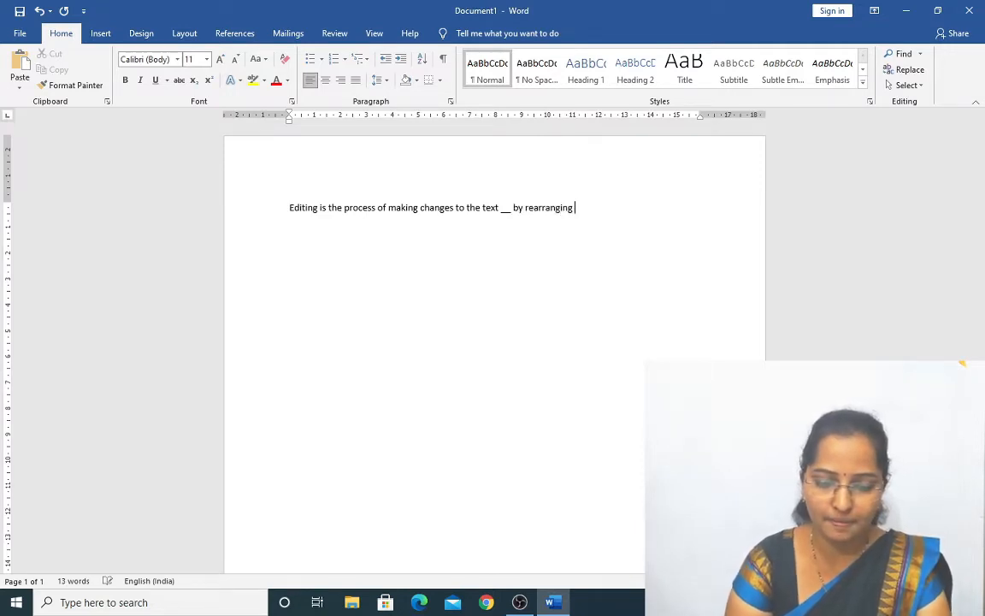
type("word")
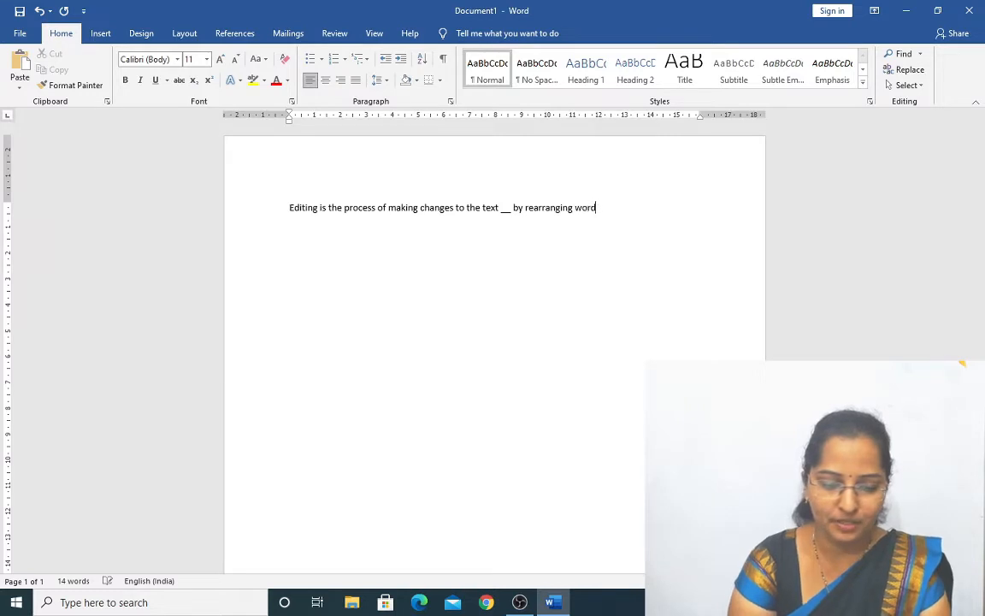
type("s or p")
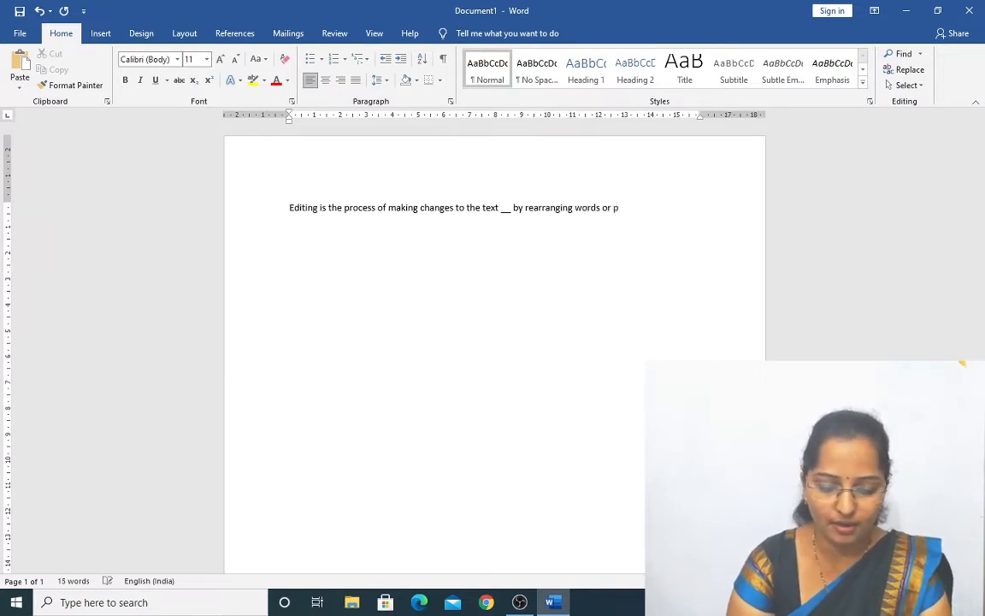
type("aragrap")
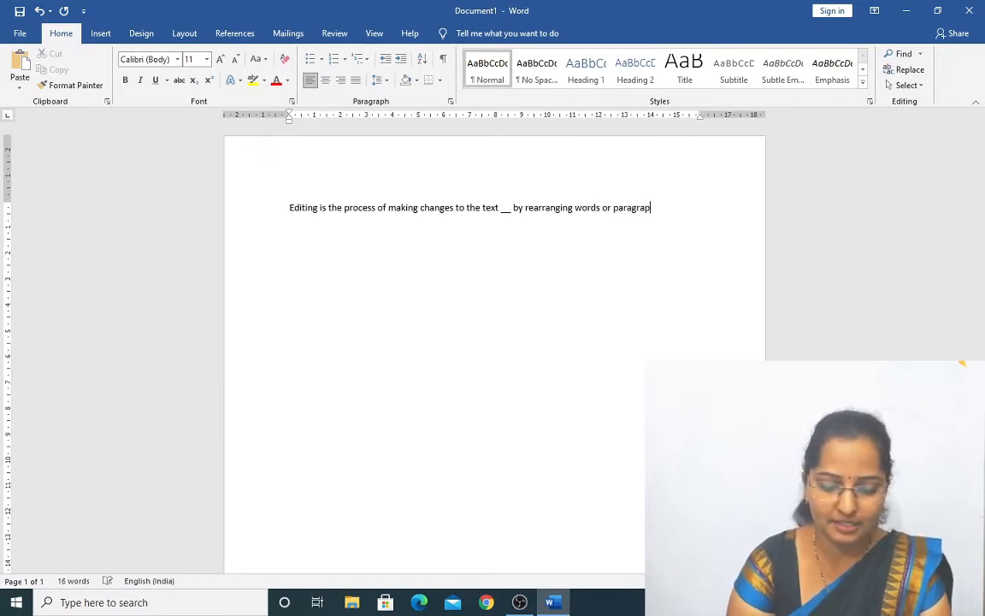
type("hs, ")
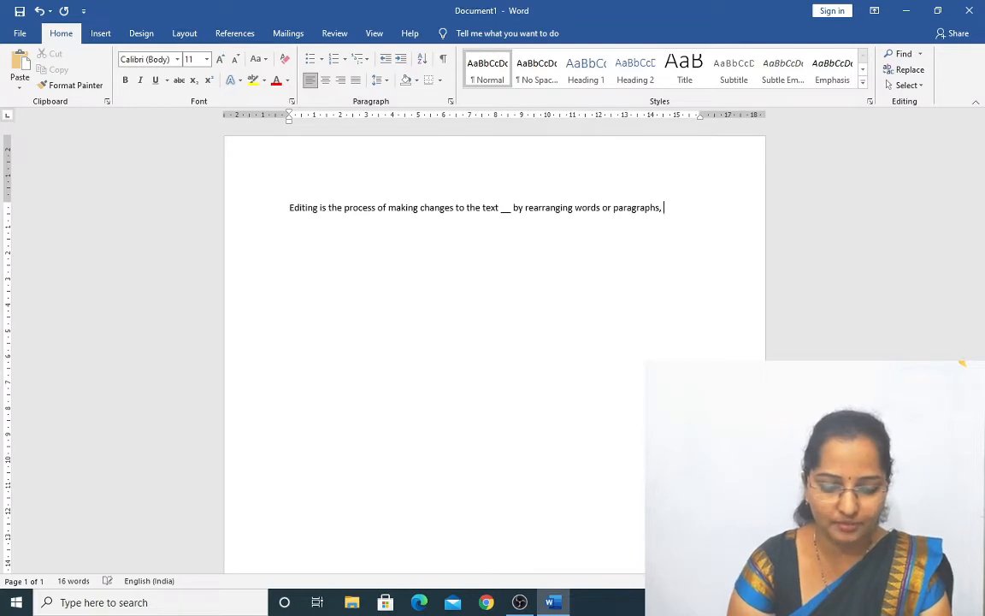
Add "by correcting mistakes or updating the text" to the sentence after the comma.
type("by co")
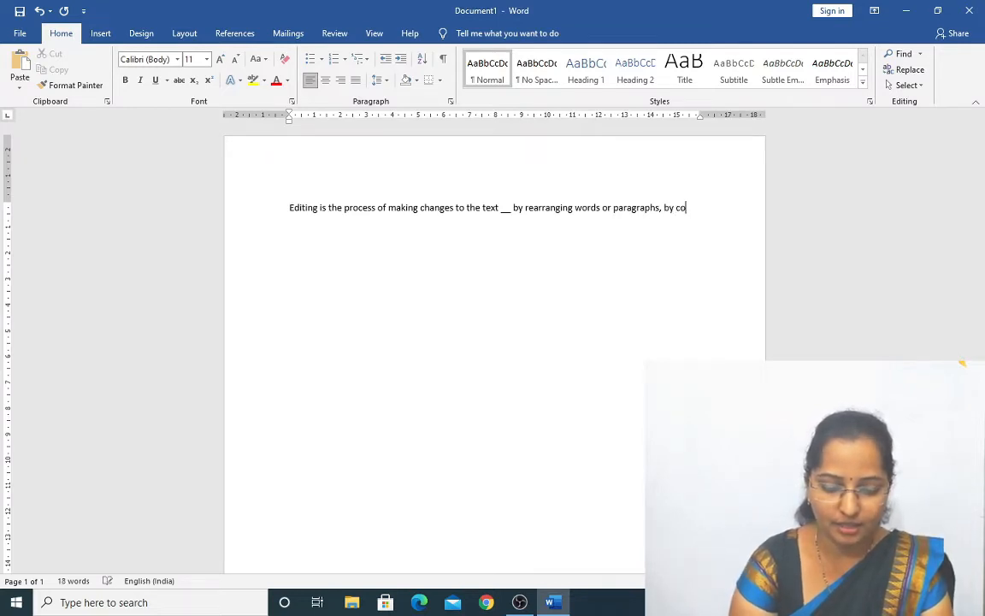
type("rrecting")
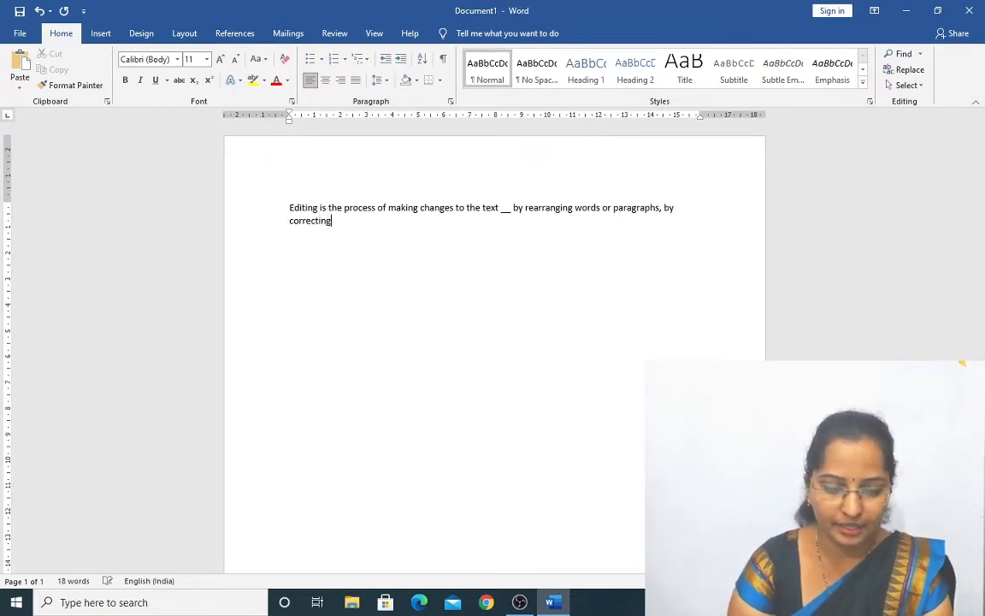
type(" mist")
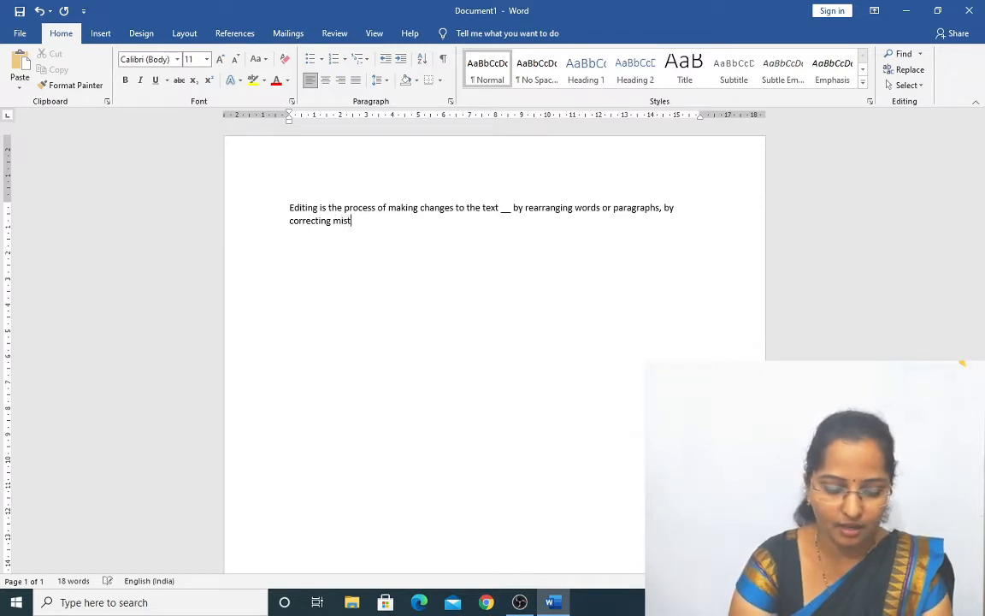
type("akes ")
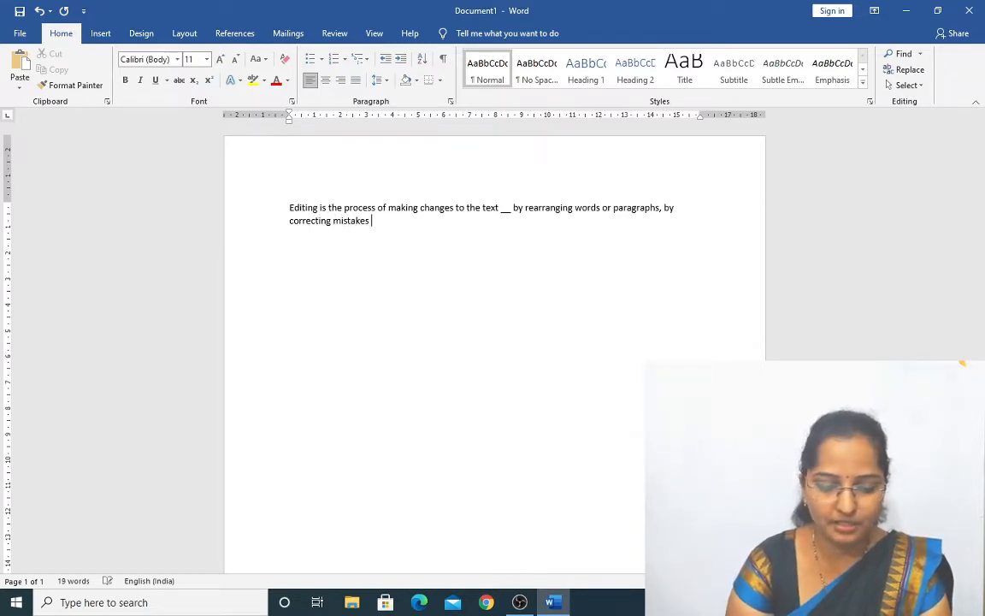
type("or u")
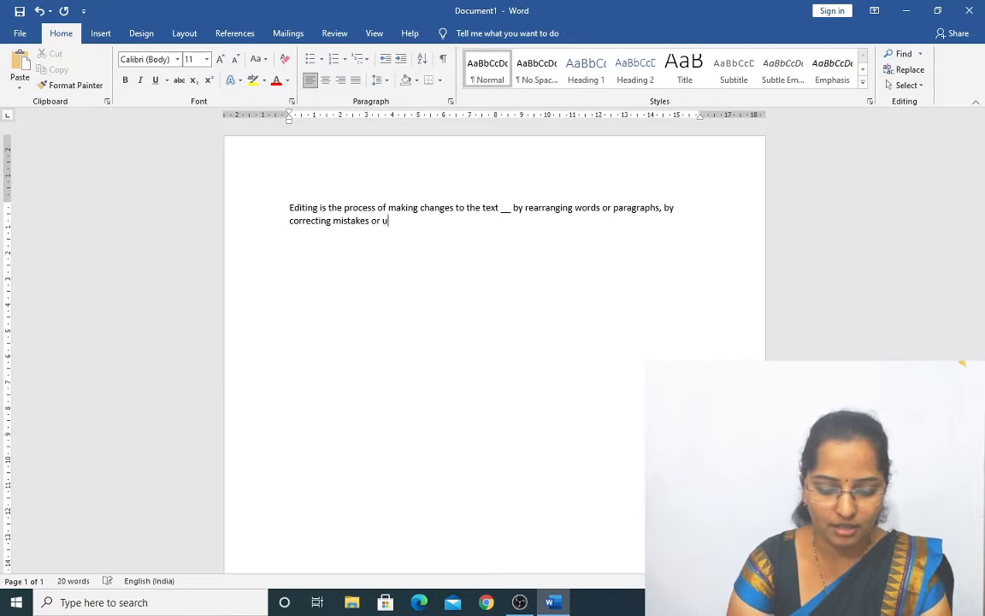
type("pdating")
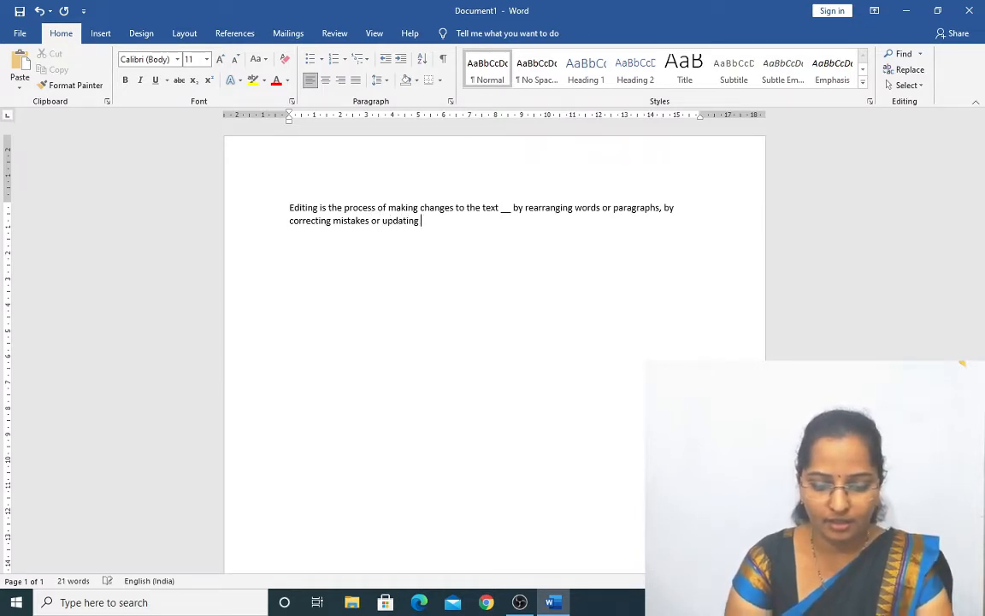
type(" the text")
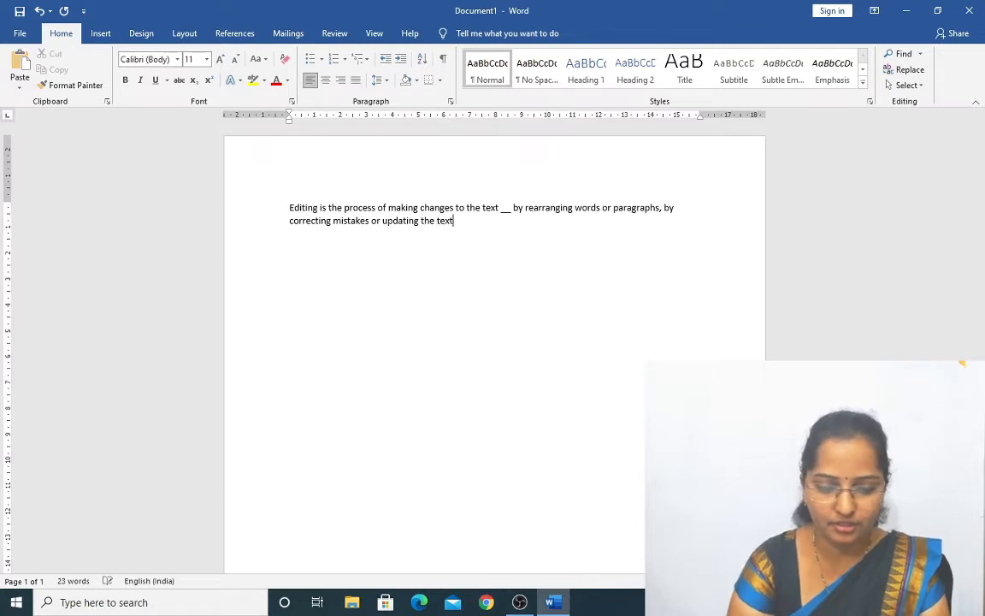
Finish the sentence with "or by various other methods.".
type(" or by")
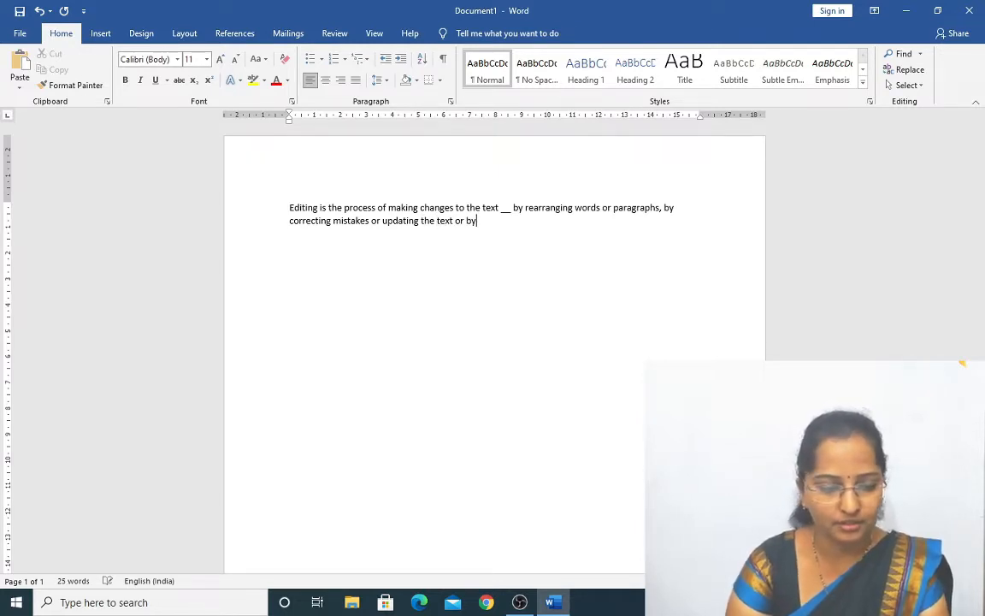
type(" vari")
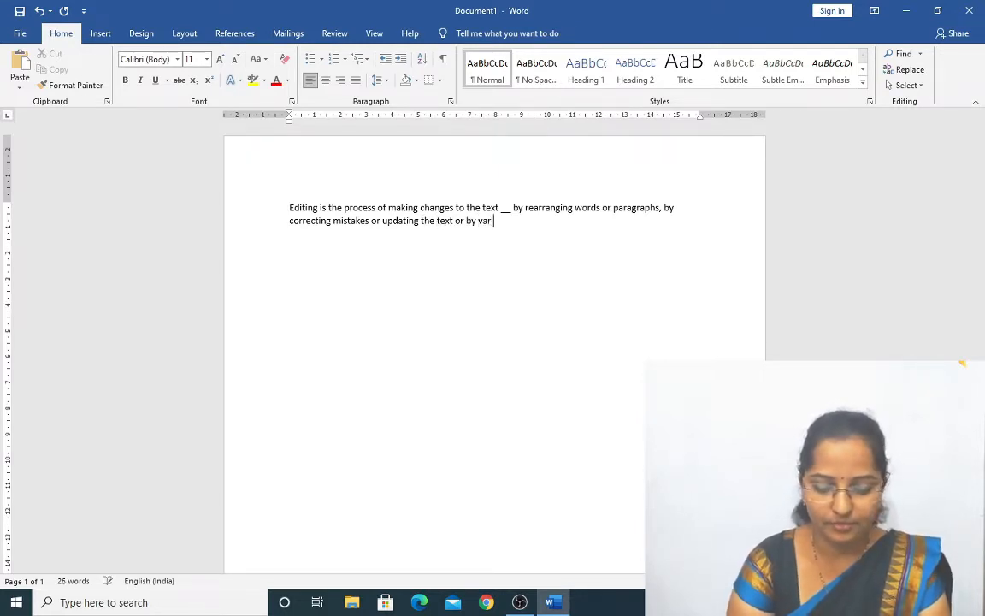
type("ous other")
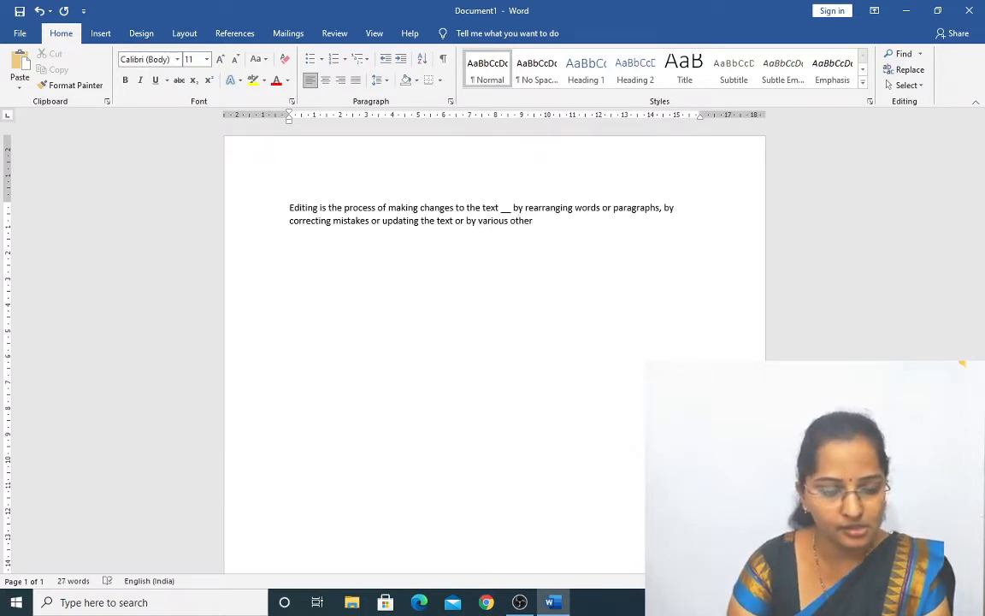
type(" met")
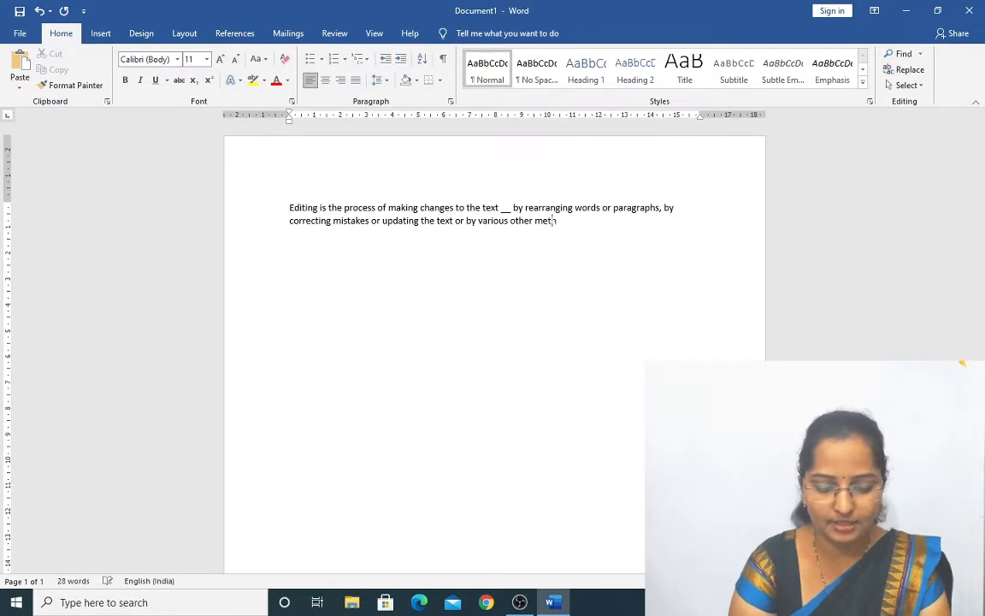
type("hods.")
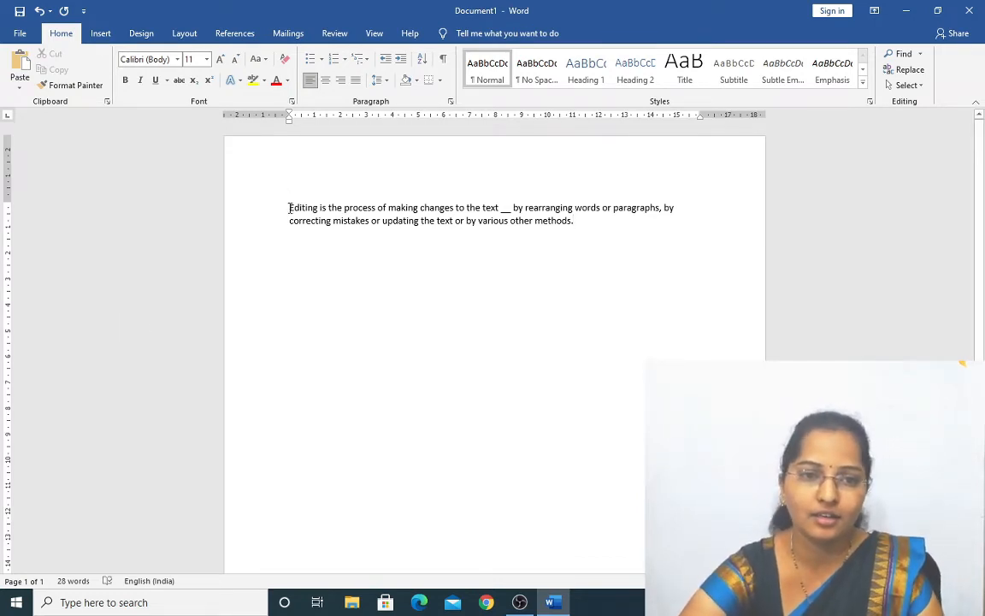
Enlarge the text of the whole paragraph to font size 24.
left_click_drag(289, 208, 666, 242)
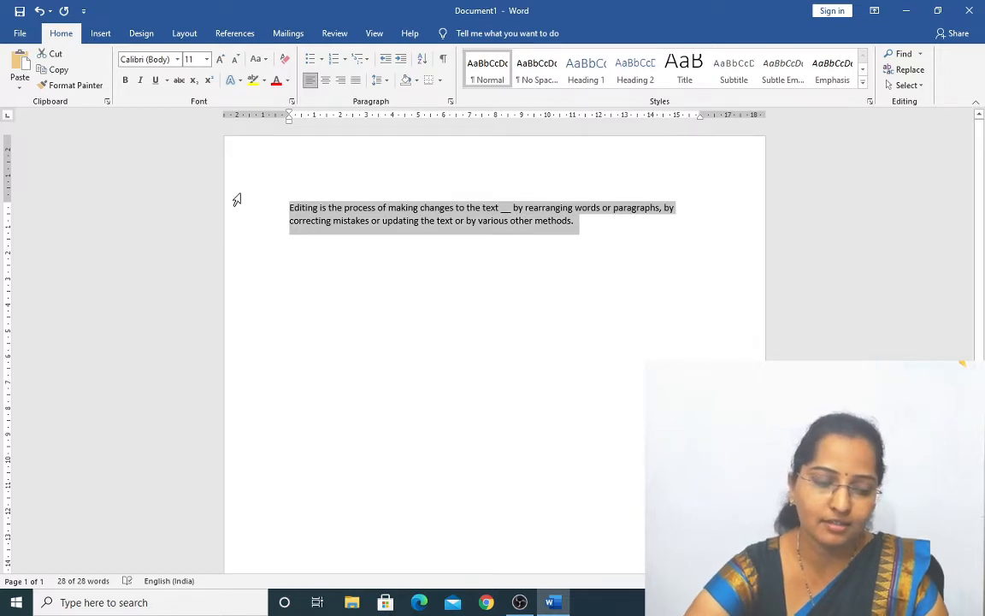
left_click(225, 64)
left_click(225, 64)
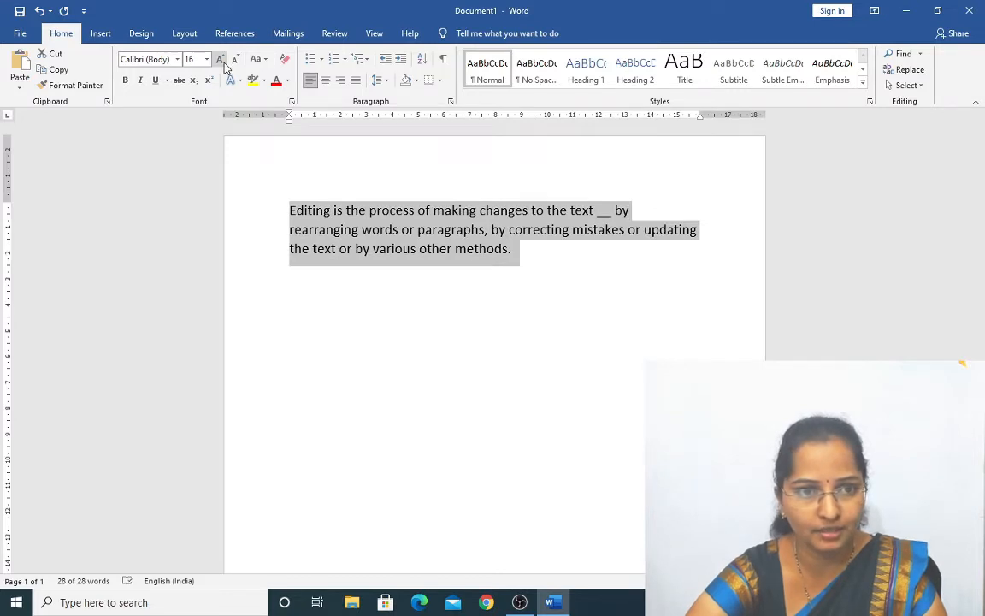
left_click(225, 64)
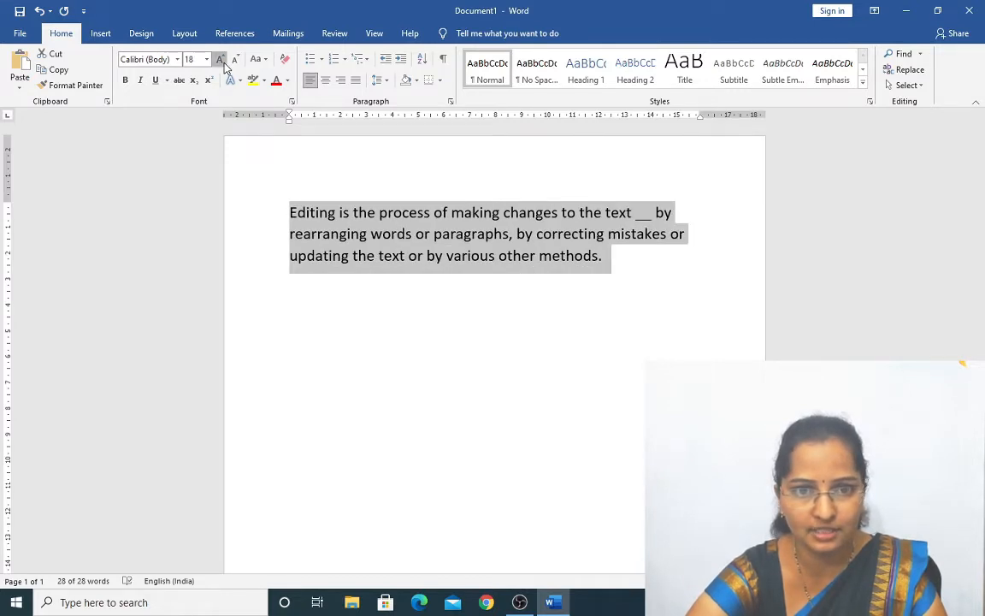
left_click(224, 64)
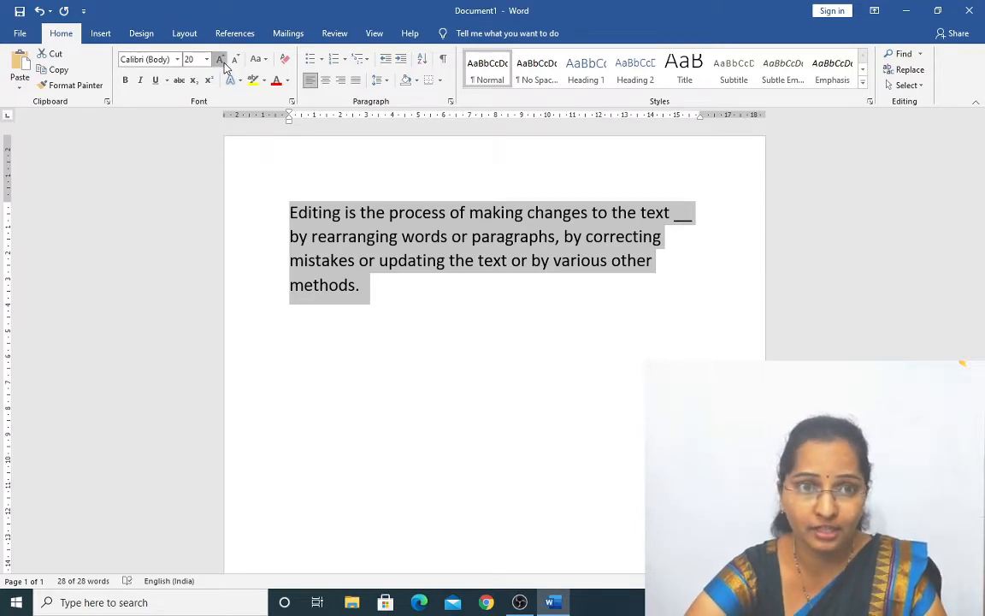
left_click(224, 63)
left_click(224, 63)
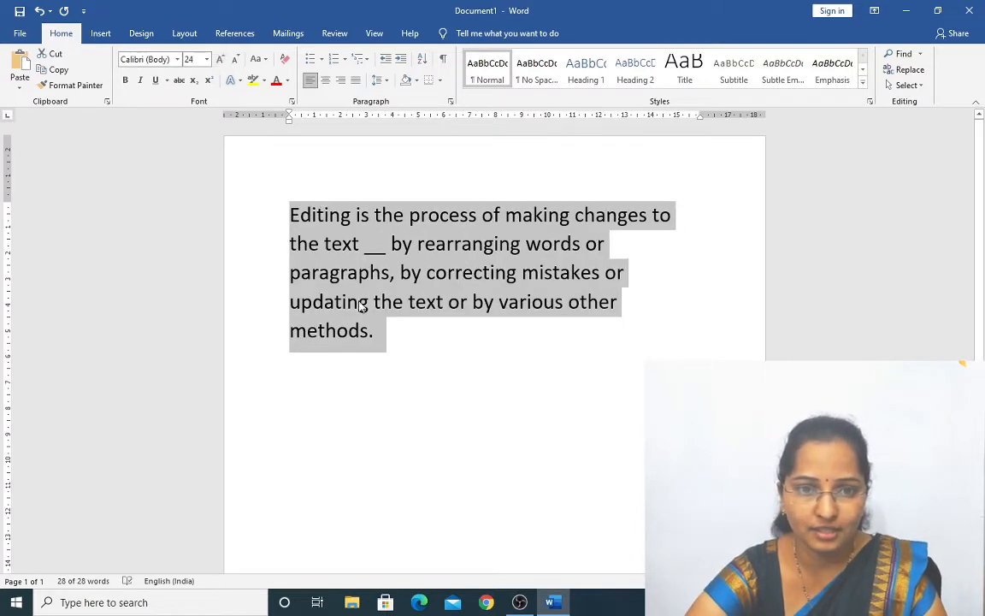
left_click(502, 416)
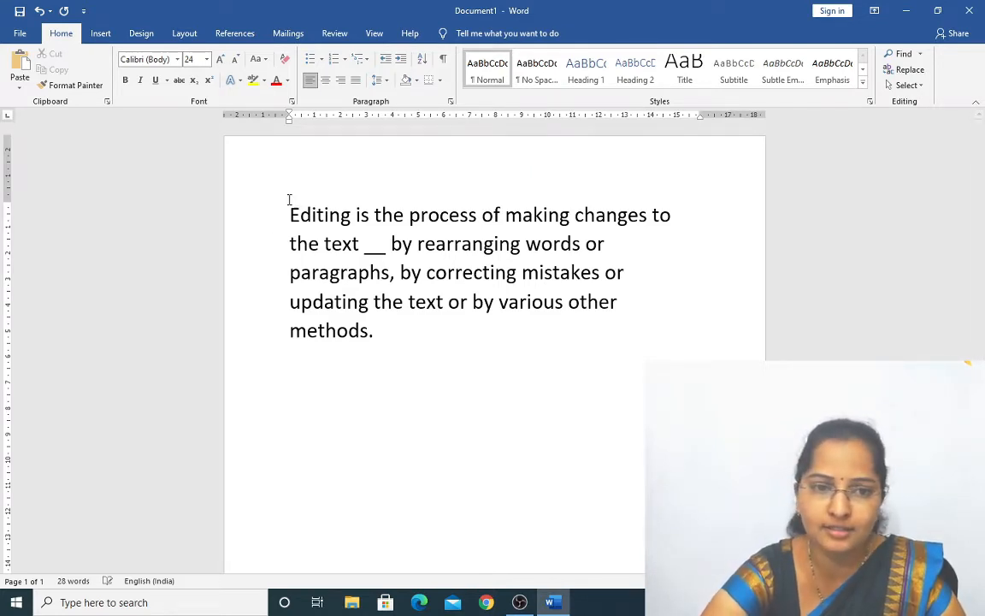
Select the paragraph from its first word through "methods", and clear the selection.
left_click(340, 376)
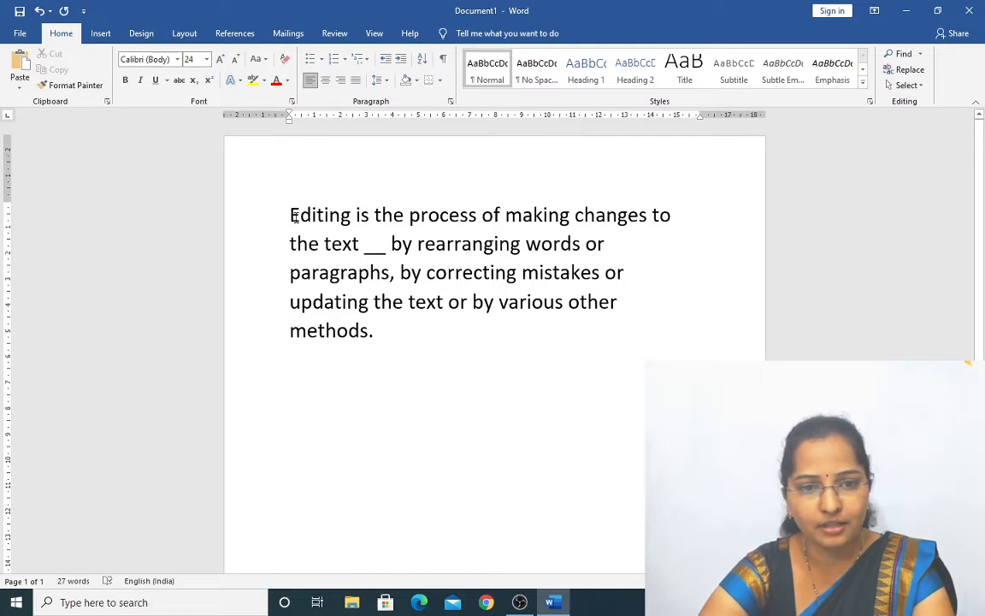
left_click_drag(289, 213, 348, 378)
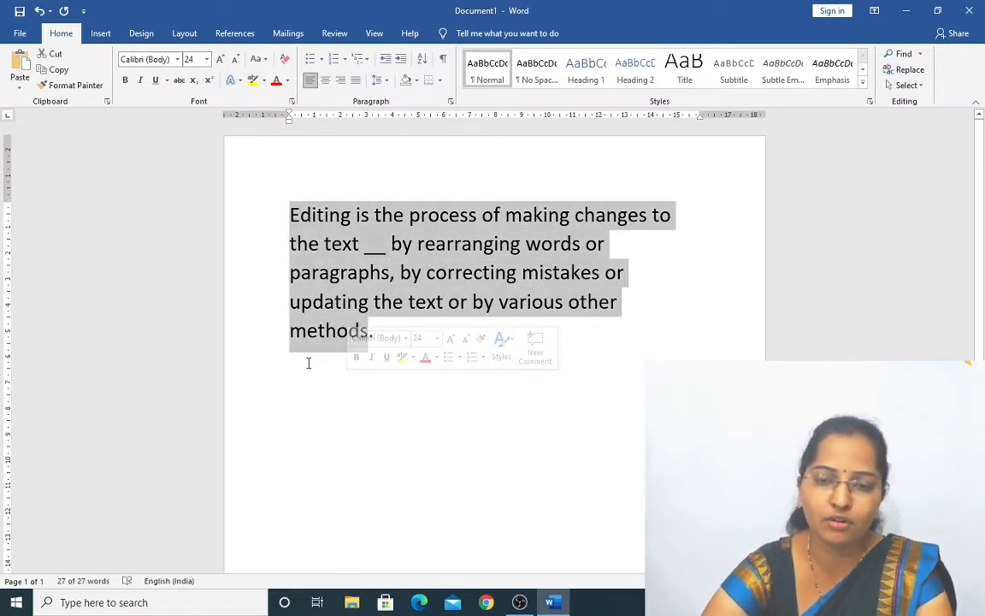
left_click(375, 425)
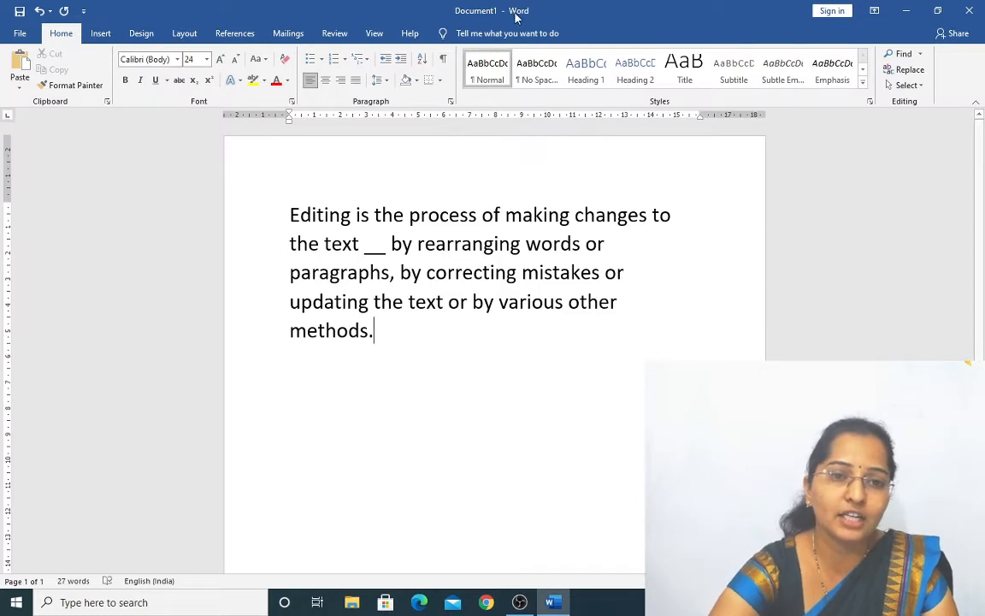
Select only the word "Editing" at the start of the paragraph, and clear the selection.
left_click(317, 217)
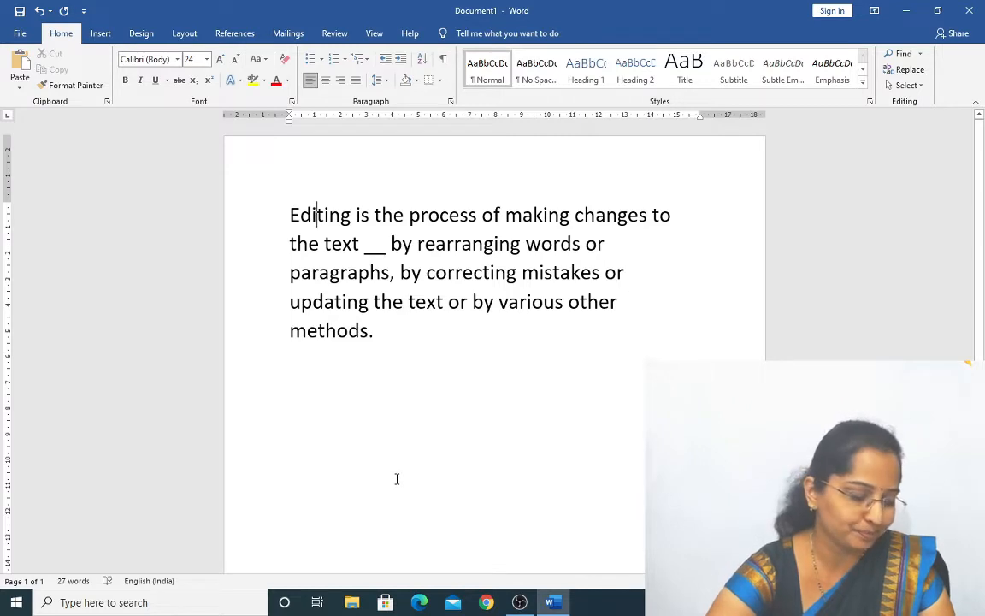
double_click(313, 215)
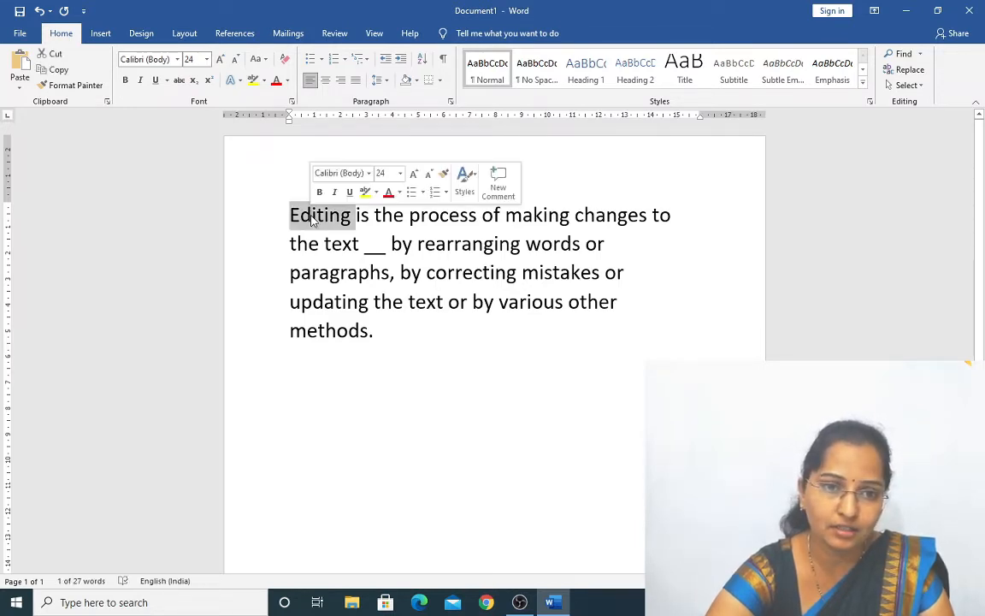
left_click(450, 411)
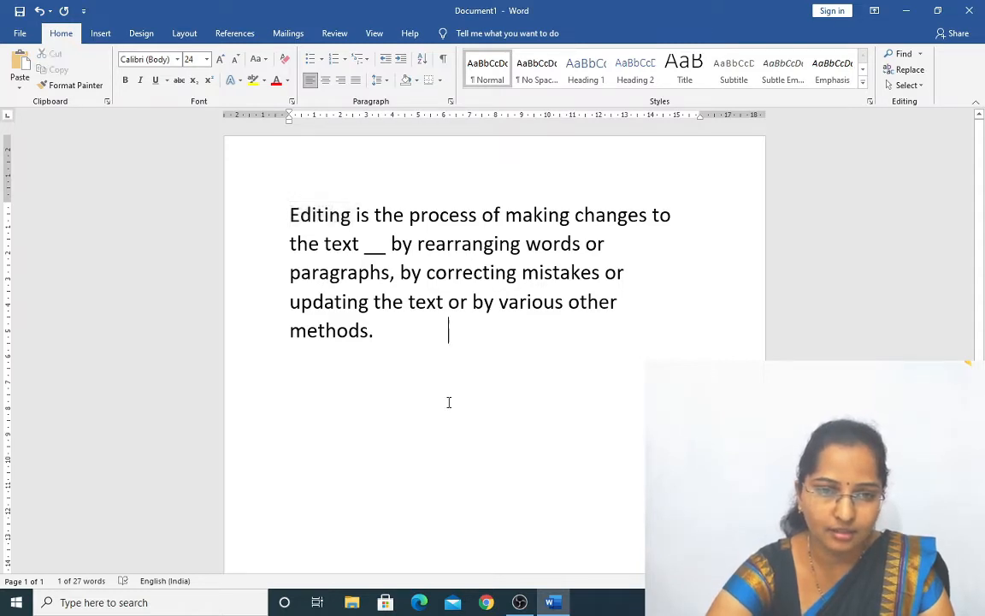
Select the entire paragraph from its beginning past the final period, and clear the selection.
left_click(291, 214)
left_click_drag(305, 224, 376, 330)
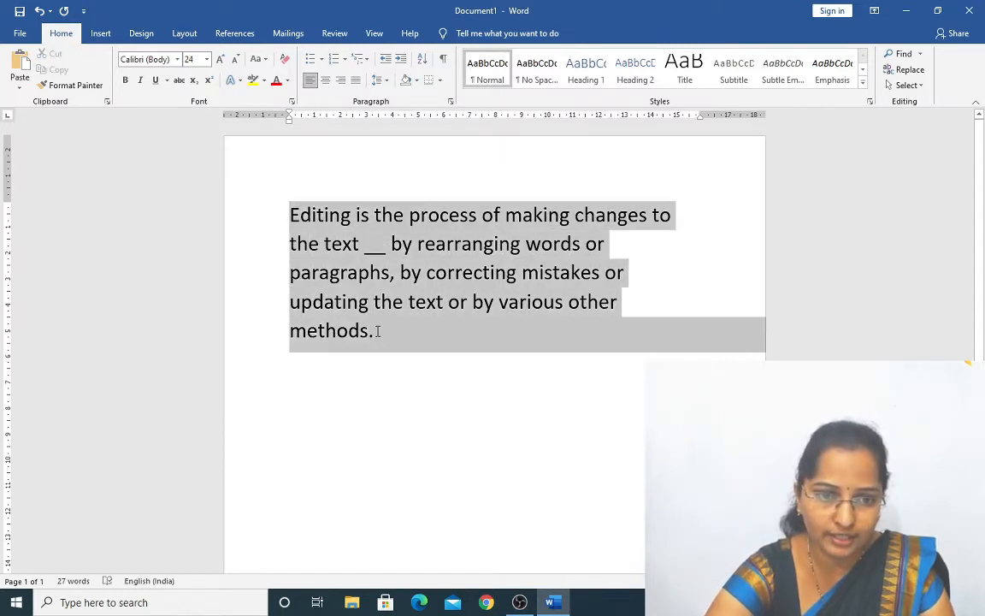
left_click(484, 519)
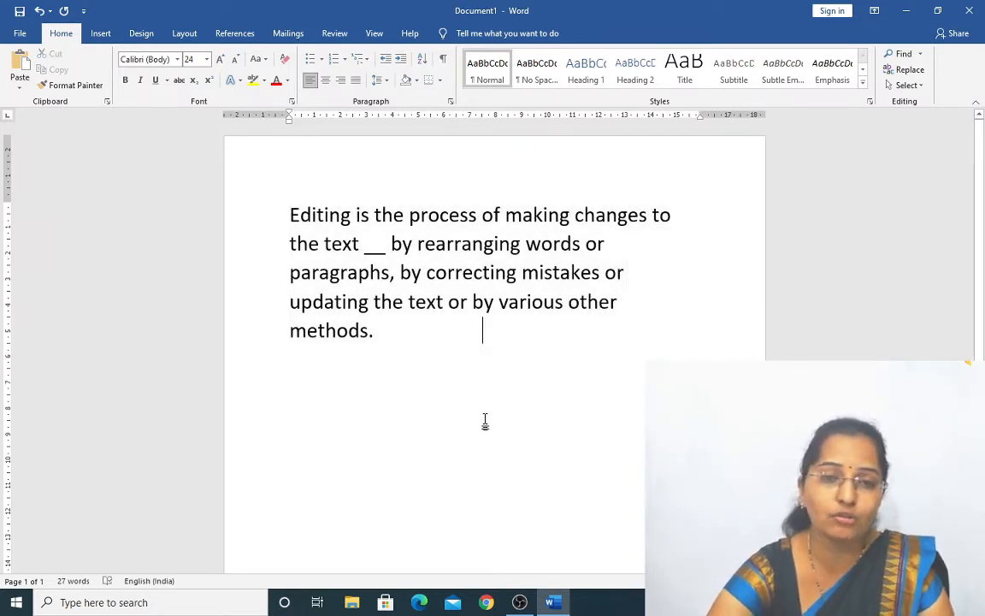
Select the single word "various", and replace that selection with the single word "methods".
left_click(486, 339)
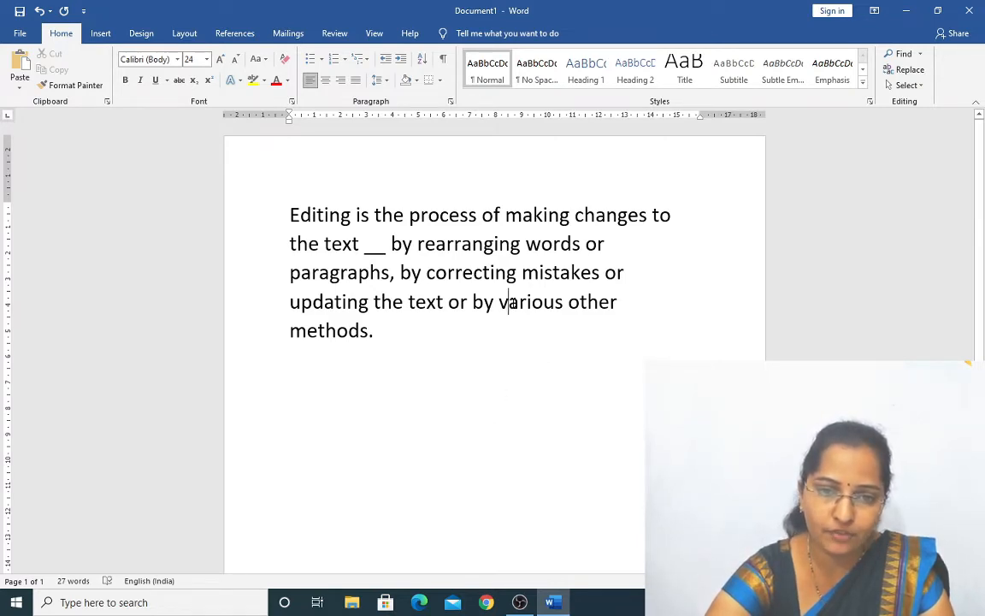
left_click(510, 304)
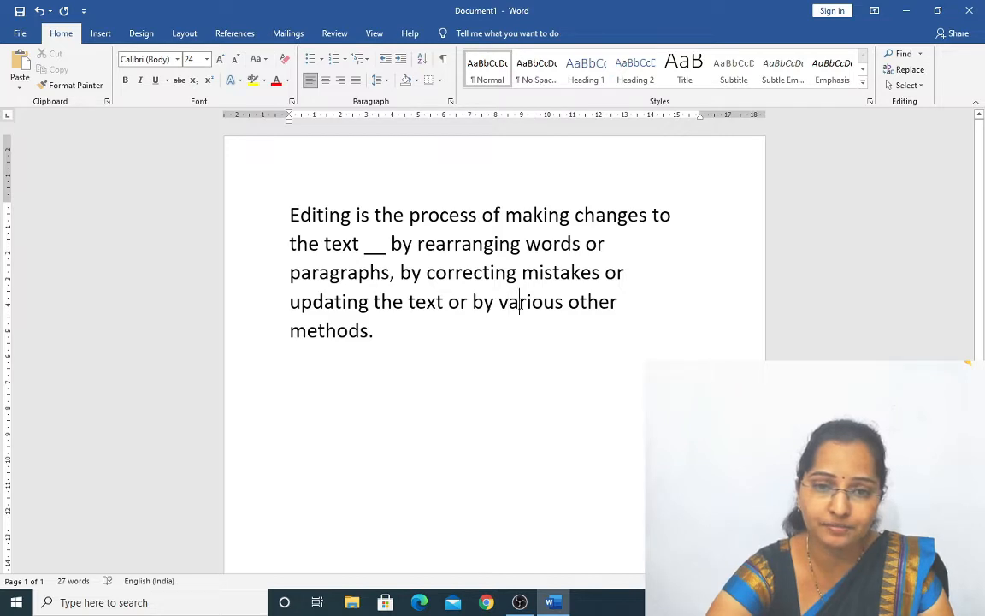
double_click(520, 305)
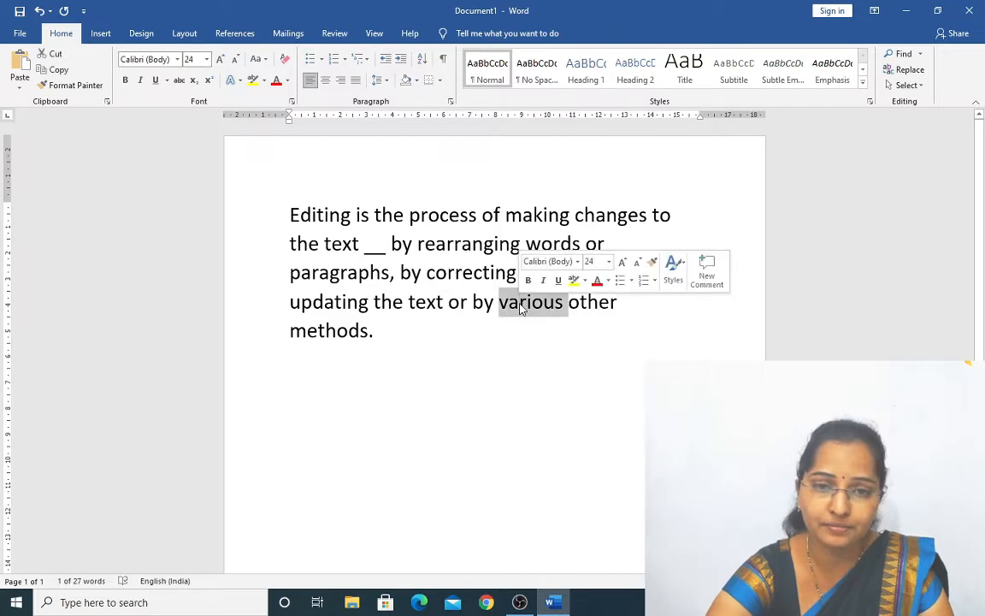
left_click(517, 389)
double_click(330, 332)
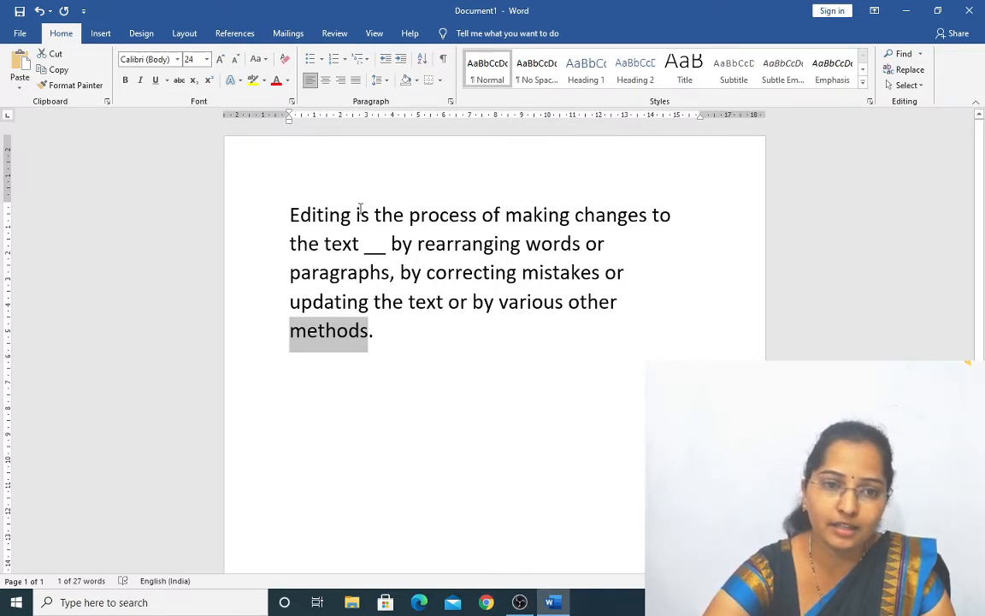
Select the paragraph's first line, "Editing is the process of making changes to", and clear the selection.
left_click_drag(292, 217, 435, 216)
left_click_drag(463, 219, 672, 227)
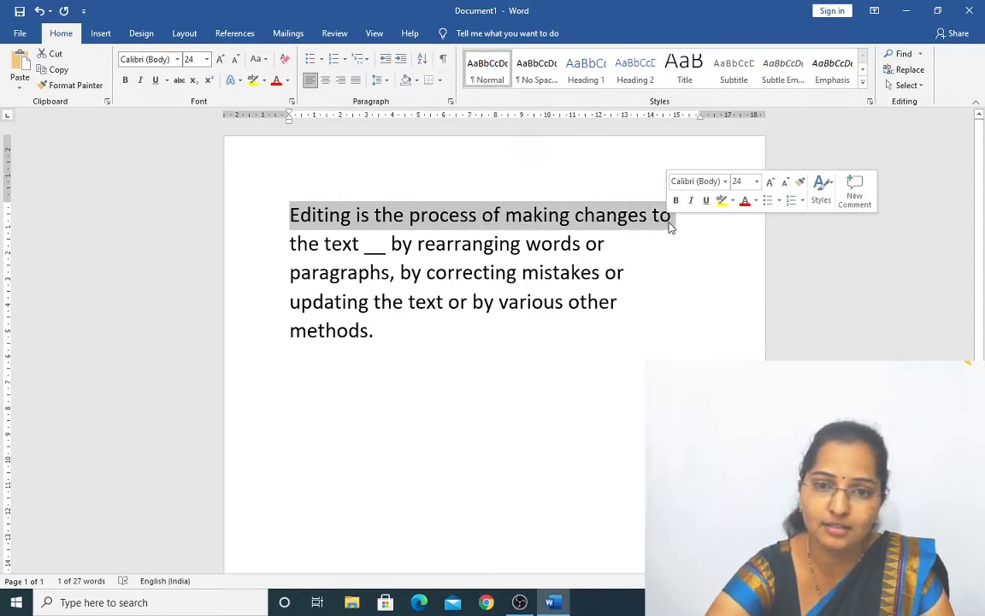
left_click(539, 418)
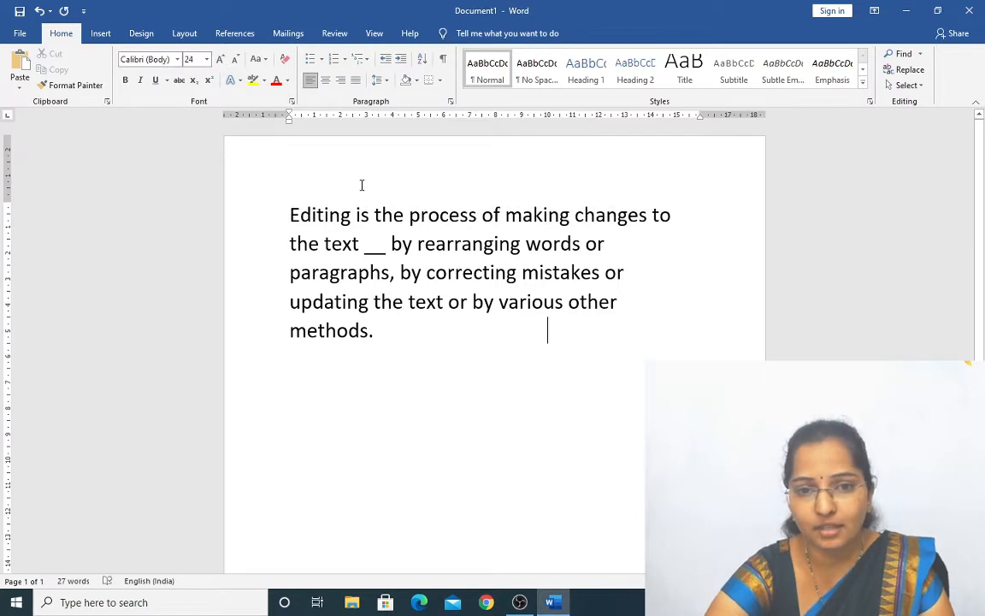
Select the word "Editing" and, separately, the phrase "Editing is the process of making", clearing each selection.
double_click(330, 215)
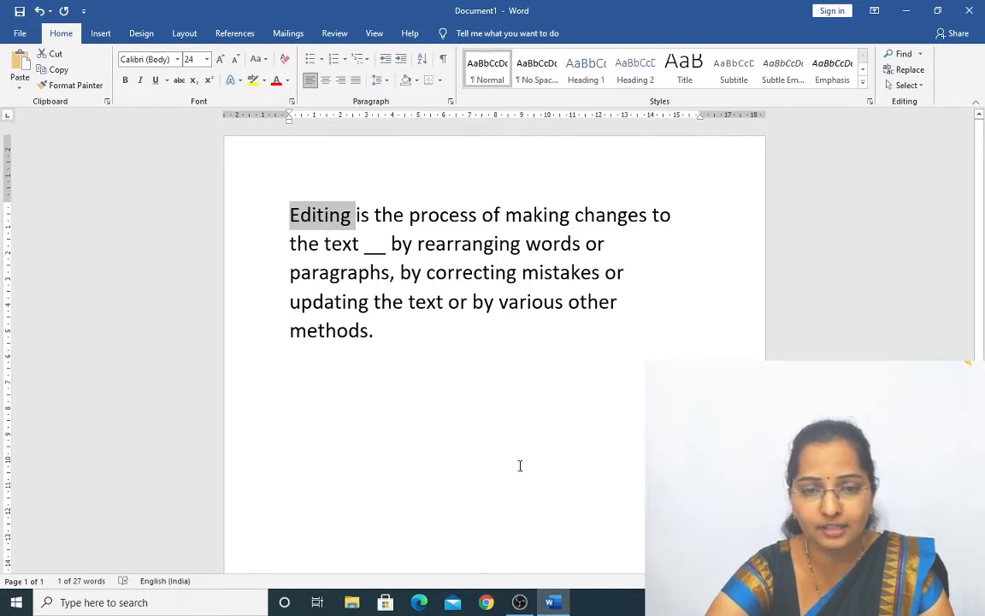
left_click(498, 434)
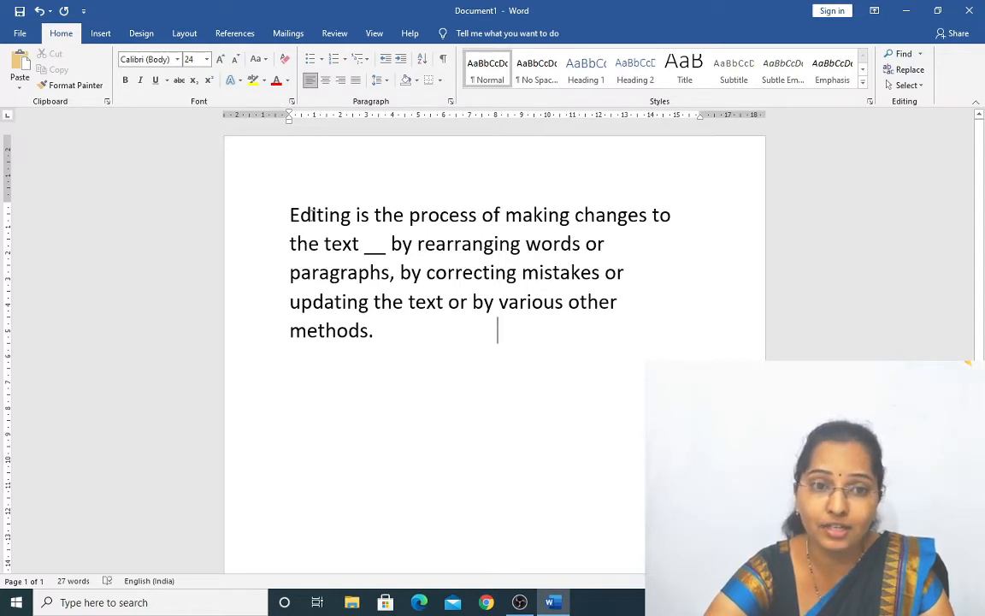
left_click_drag(291, 214, 528, 216)
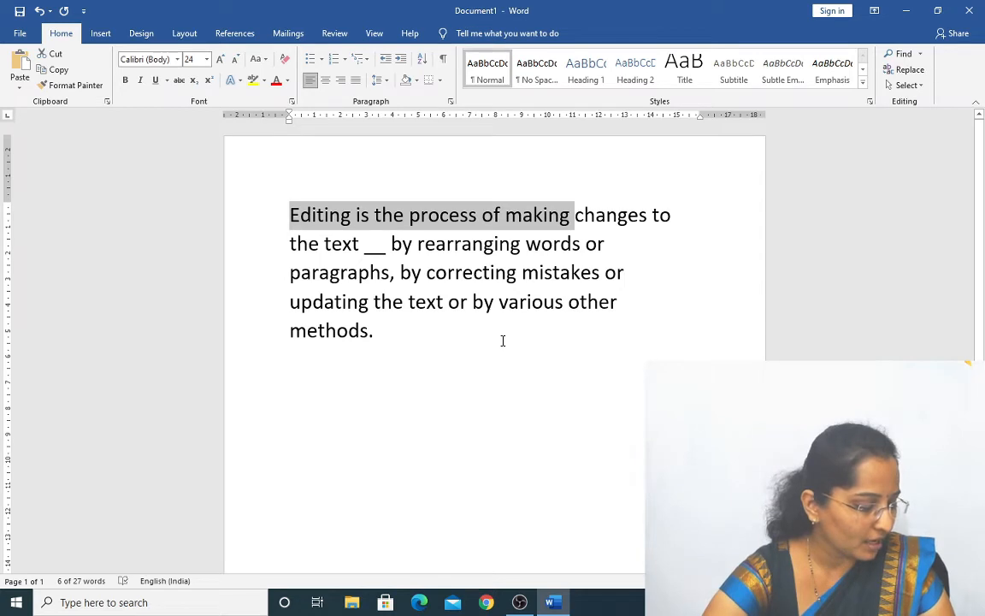
left_click(521, 407)
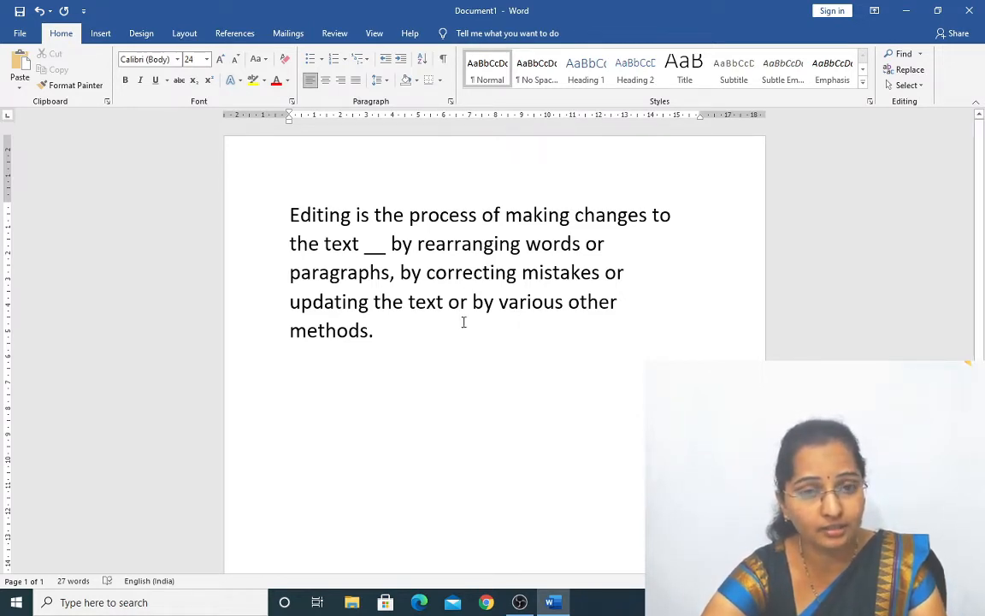
Select the whole paragraph from within its first line and, separately, select everything in the document, clearing each selection.
triple_click(423, 216)
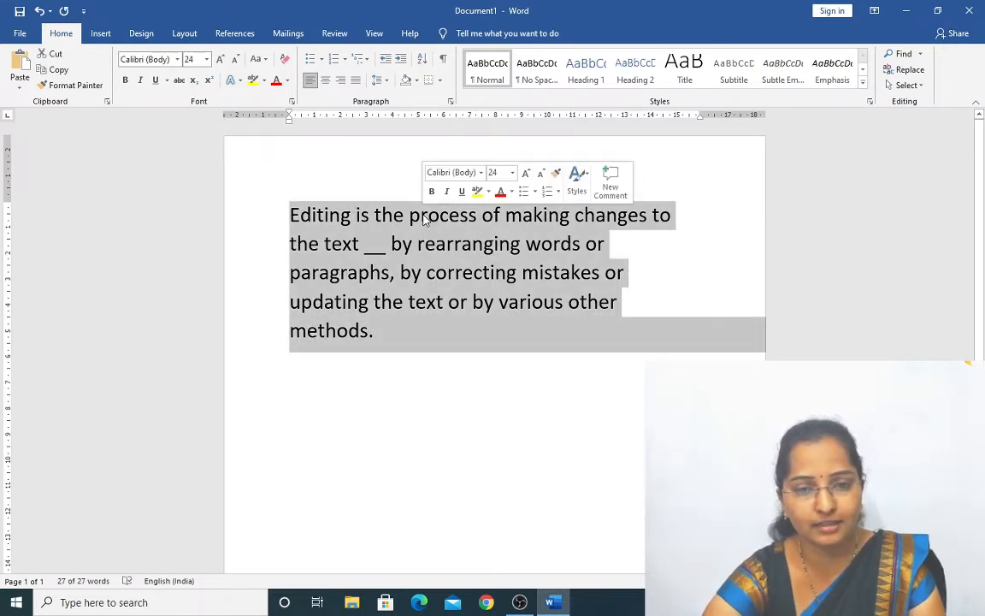
left_click(468, 419)
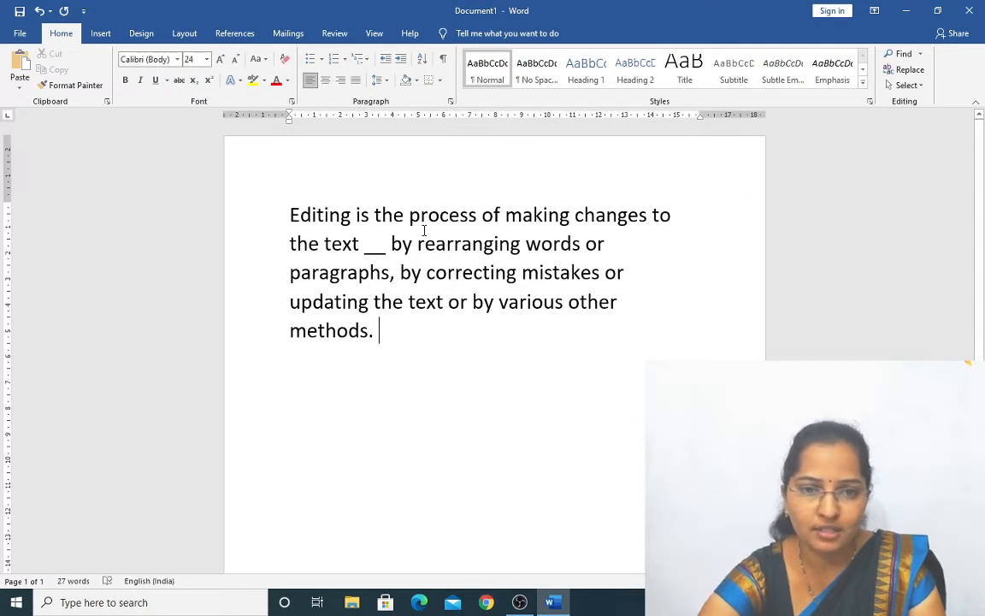
key("ctrl+a")
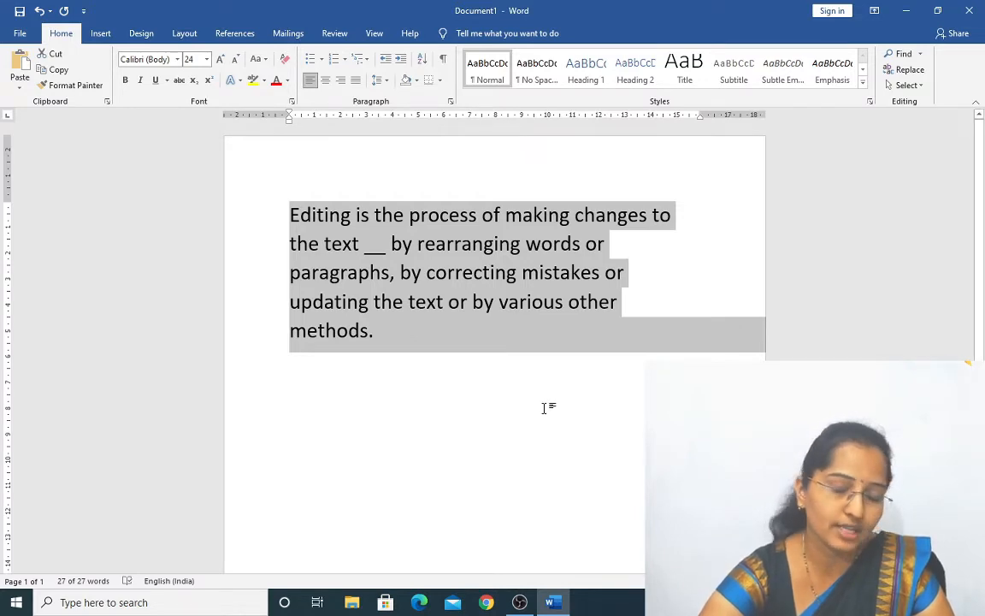
left_click(538, 434)
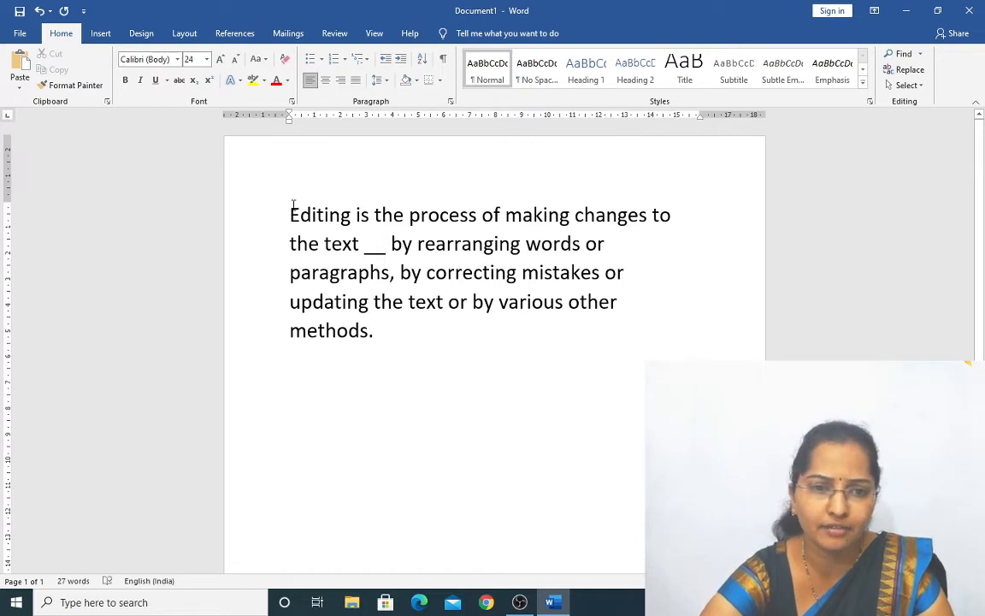
Copy the whole paragraph and paste the duplicate on a new line below the original.
left_click_drag(292, 203, 391, 353)
key("ctrl+c")
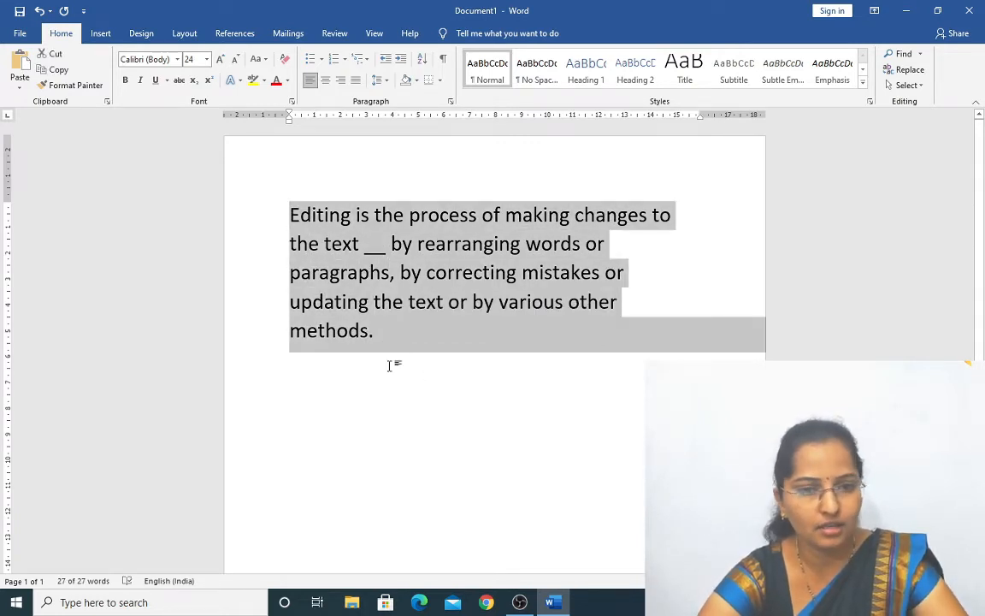
left_click(351, 403)
key("Return")
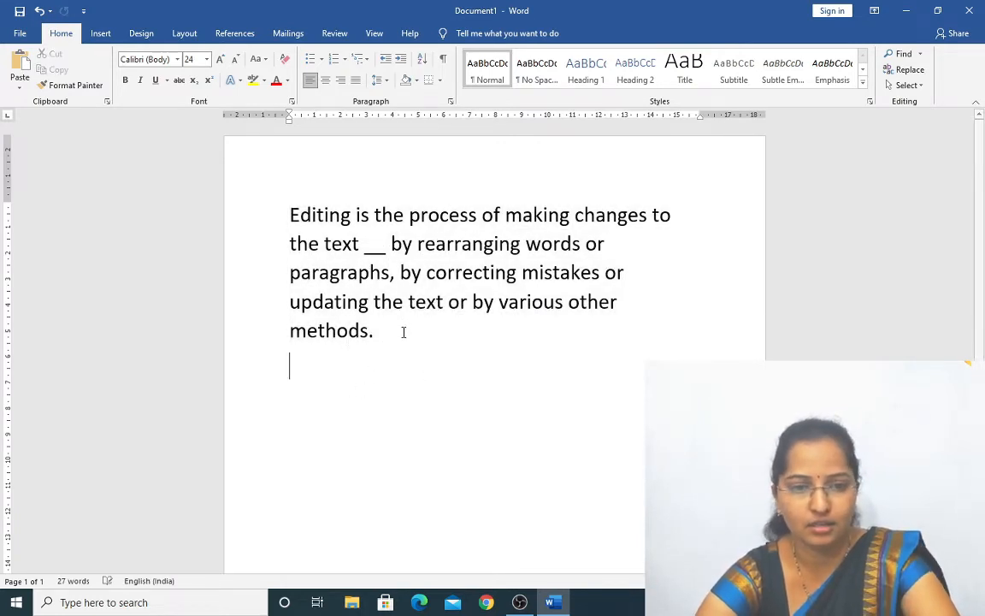
key("ctrl+v")
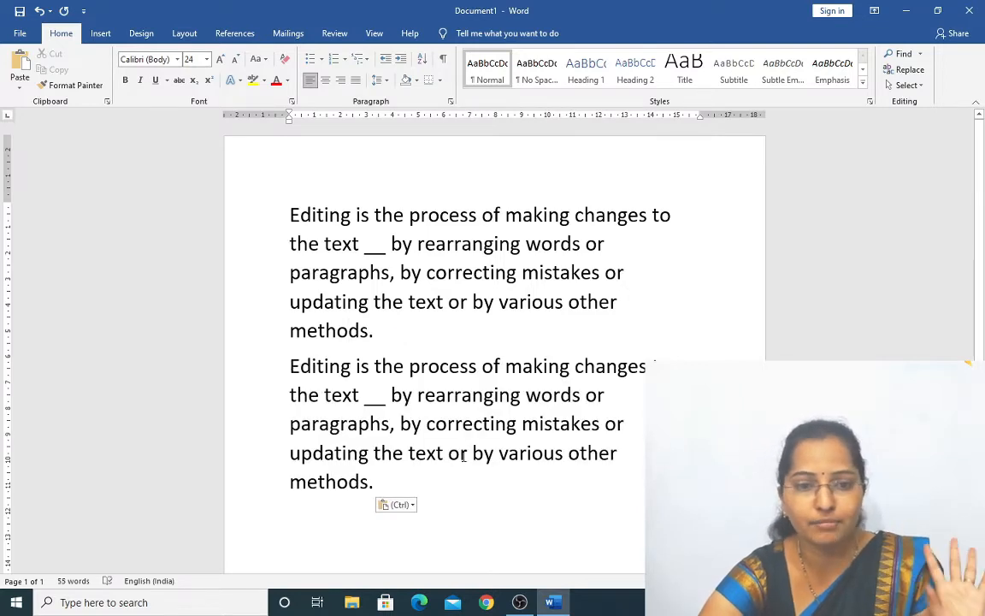
left_click(465, 486)
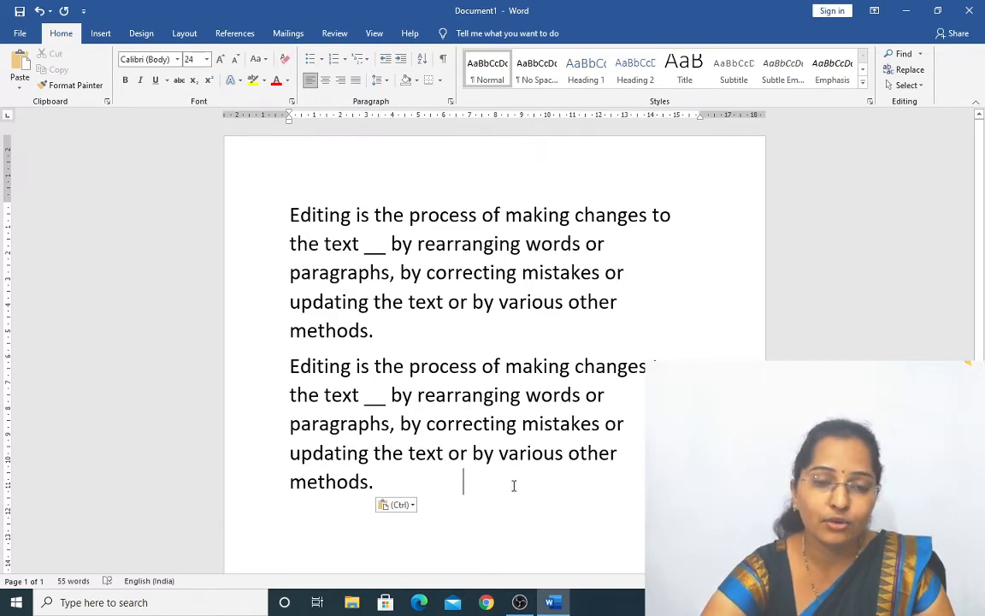
Select both paragraphs through the last "methods", clear the selection, and place the cursor within the first word "Editing".
left_click_drag(289, 214, 358, 477)
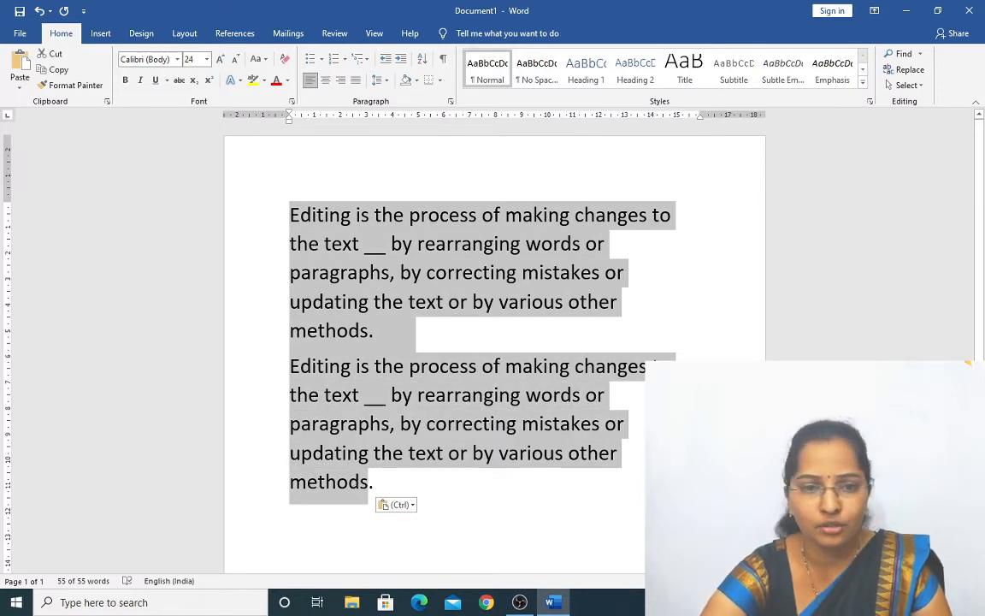
left_click(623, 453)
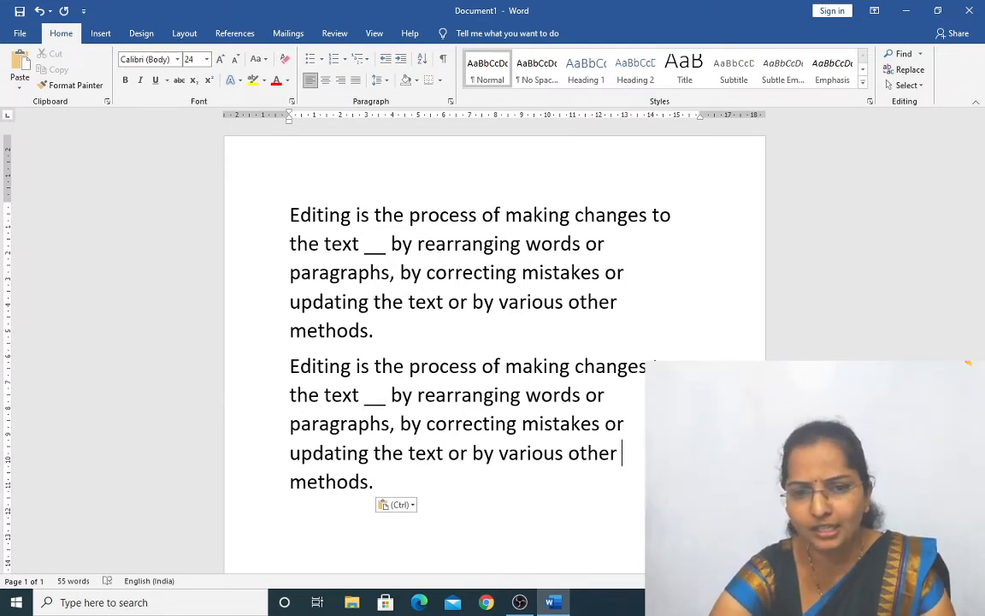
left_click(312, 215)
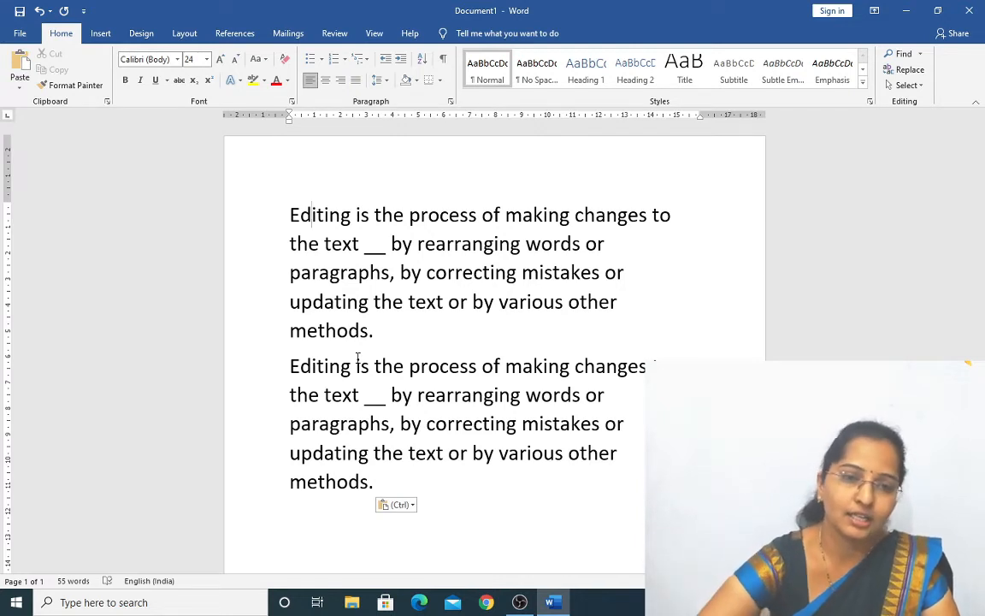
Select "Editing is the process" character by character forward from the start of the first paragraph, and clear the selection.
left_click(289, 216)
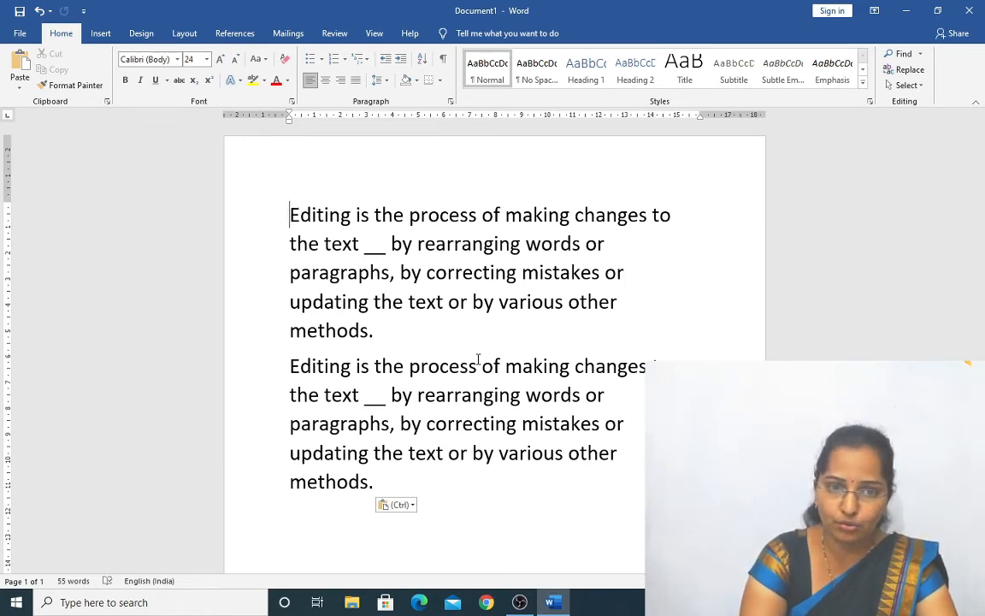
key("ctrl+Home")
key("shift+Right")
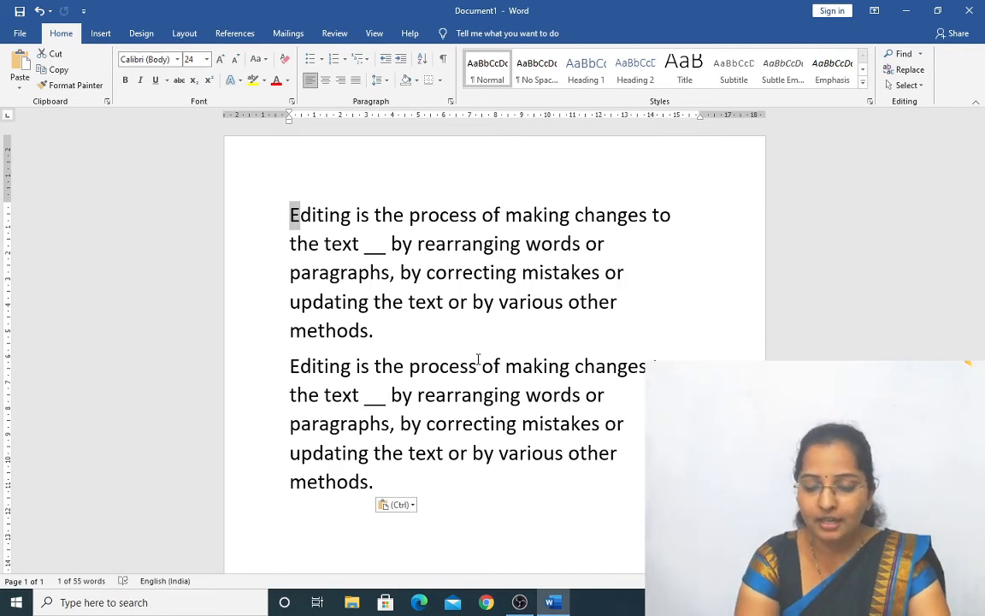
key("shift+Right")
key("shift+Right")
key("shift+Right")
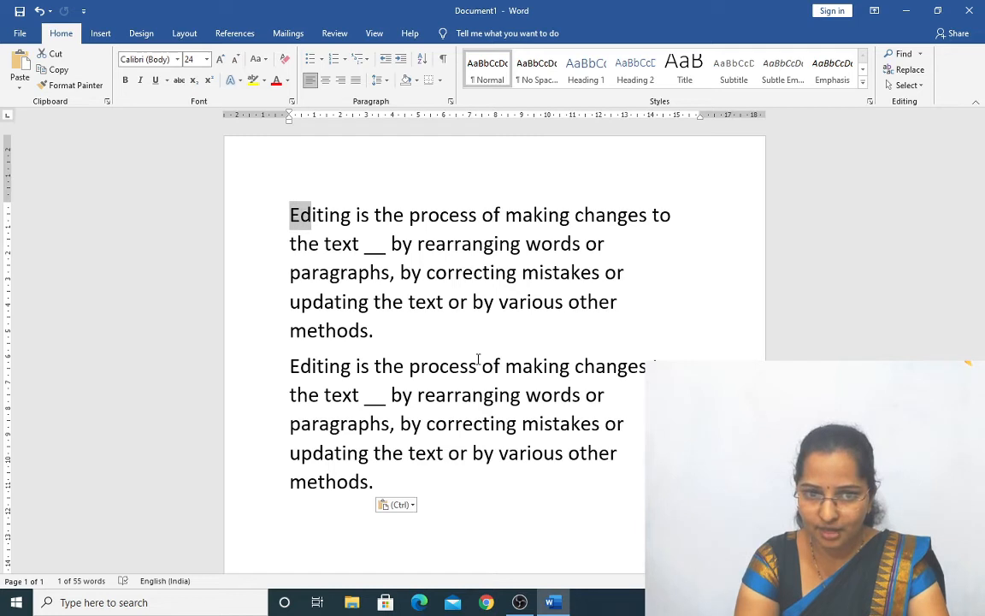
key("shift+Right")
key("shift+Right")
key("shift+Right")
key("shift+Right")
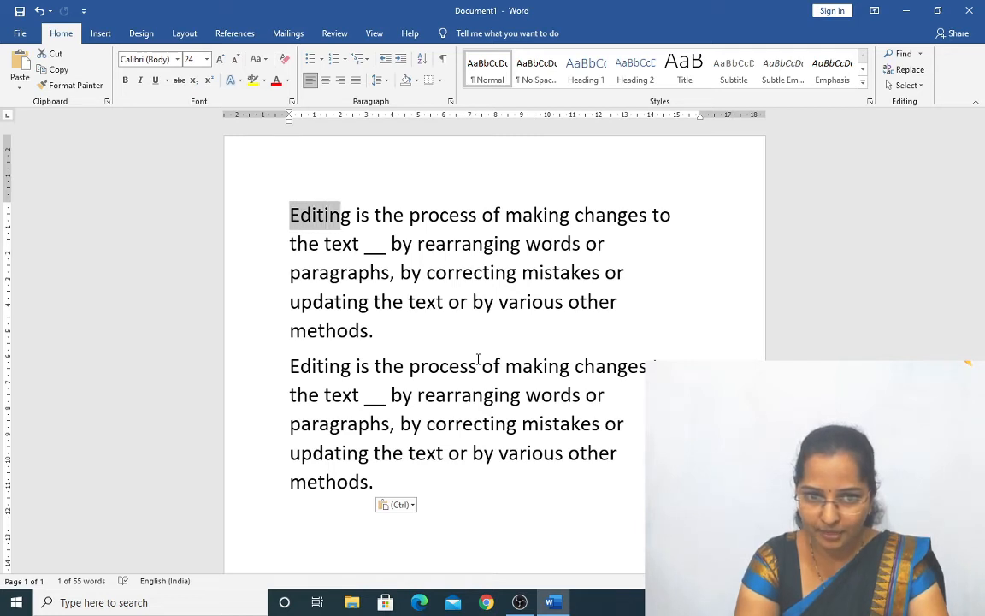
key("shift+Right")
key("shift+Right")
key("shift+Right")
key("shift+Right")
key("shift+Right")
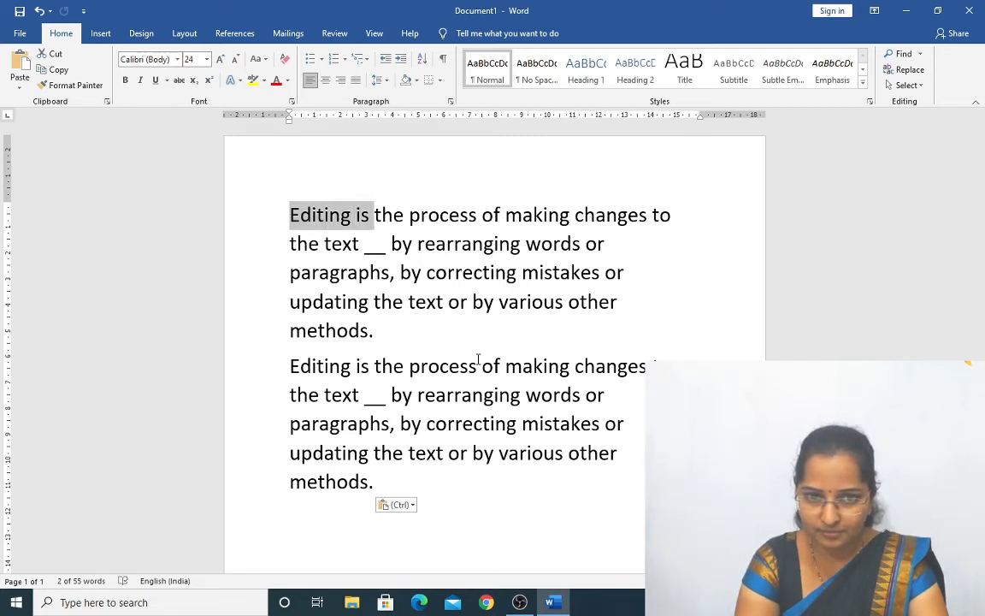
key("shift+Right")
key("shift+Right")
key("shift+Right")
key("shift+Right")
key("shift+Right")
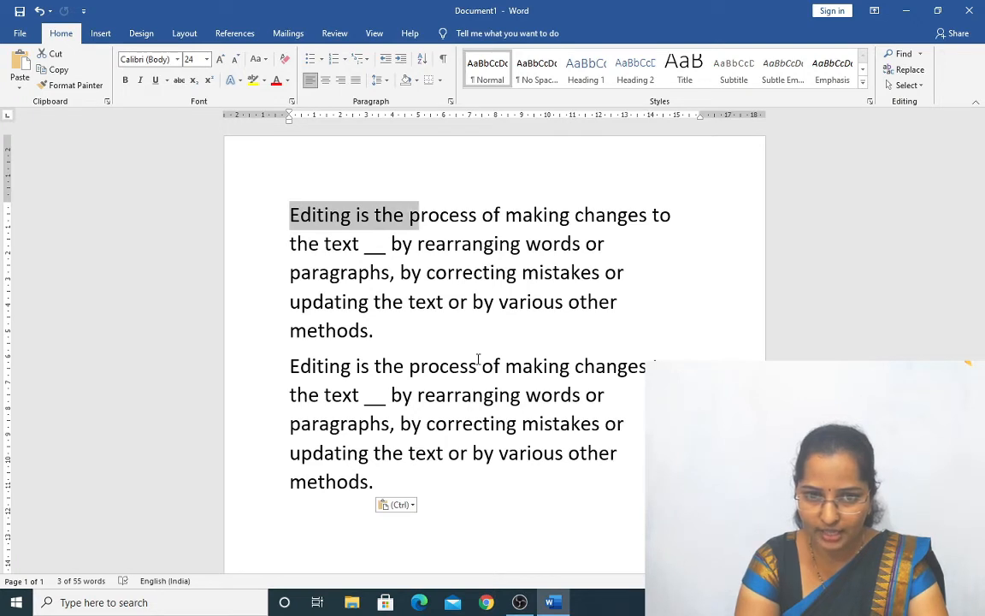
key("shift+Right")
key("shift+Right")
key("shift+Right")
key("shift+Right")
key("shift+Right")
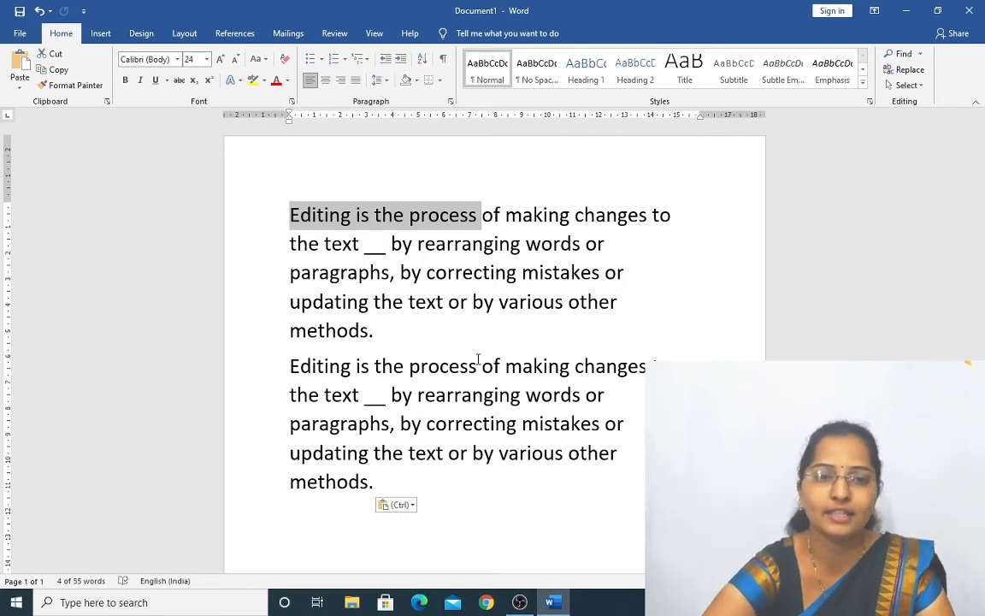
left_click(640, 302)
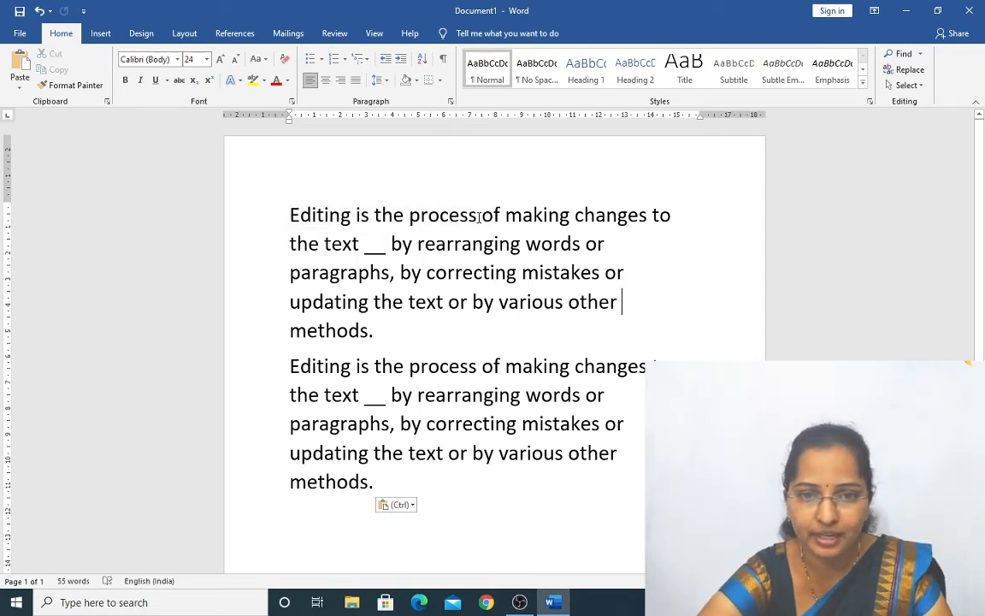
Select "Editing is the process" character by character backward from the end of "process" in the first paragraph, and clear the selection.
left_click(479, 216)
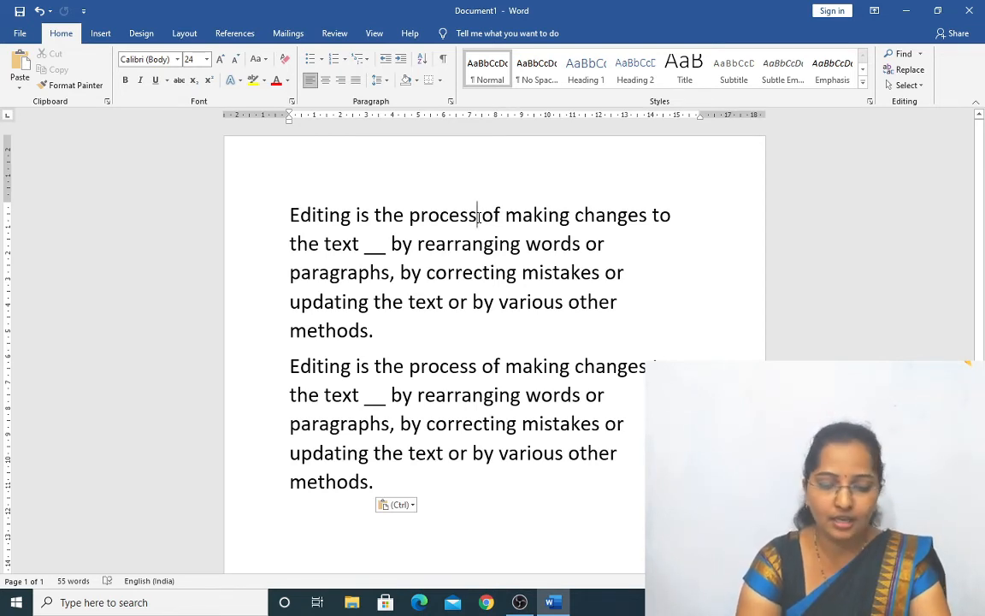
key("shift+Left")
key("shift+Left")
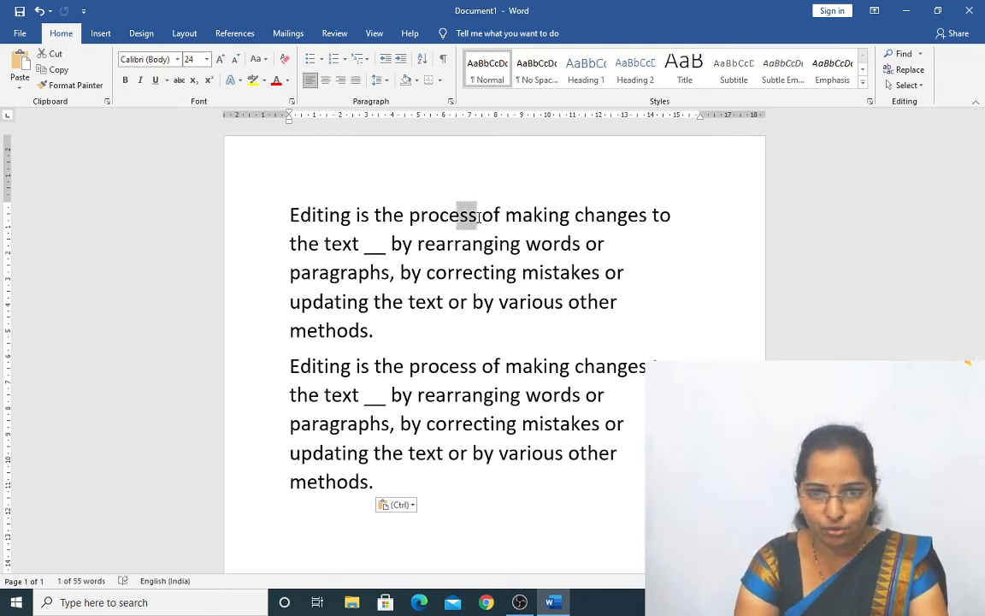
key("shift+Left")
key("shift+Left")
key("shift+Left")
key("shift+Left")
key("shift+Left")
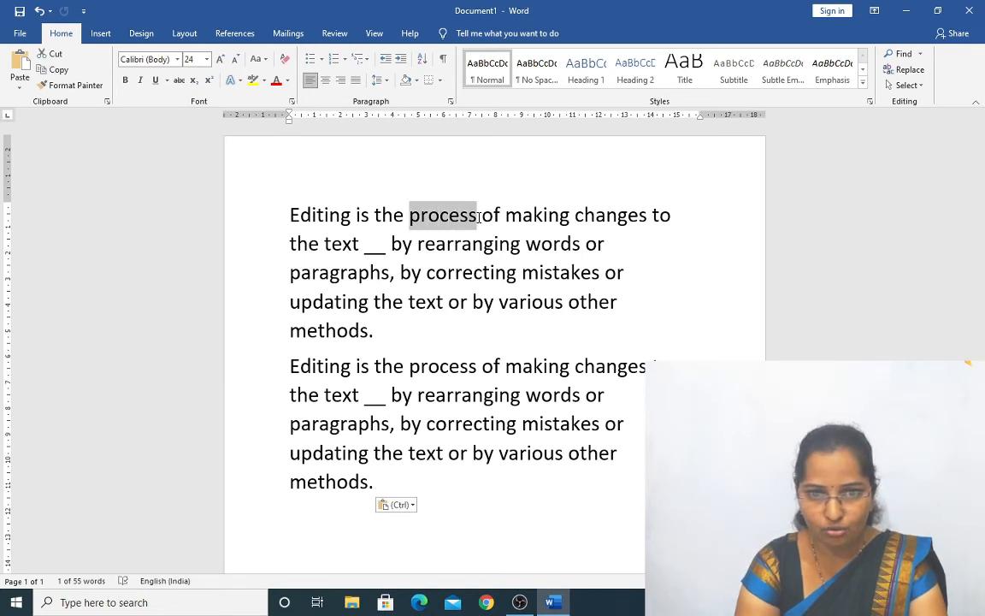
key("shift+Left")
key("shift+Left")
key("shift+Left")
key("shift+Left")
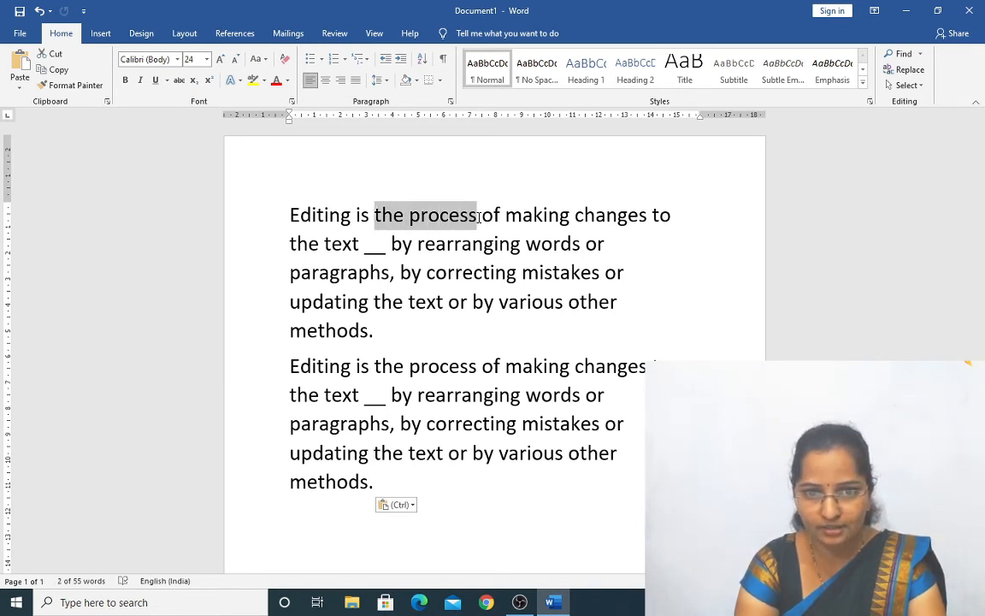
key("shift+Left")
key("shift+Left")
key("shift+Left")
key("shift+Left")
key("shift+Left")
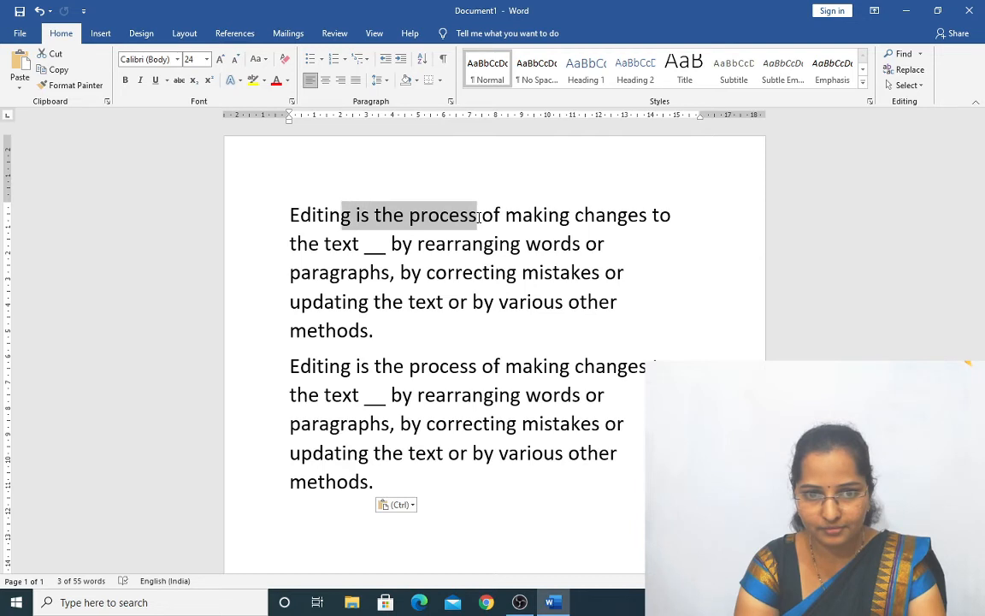
key("shift+Left")
key("shift+Left")
key("shift+Left")
key("shift+Left")
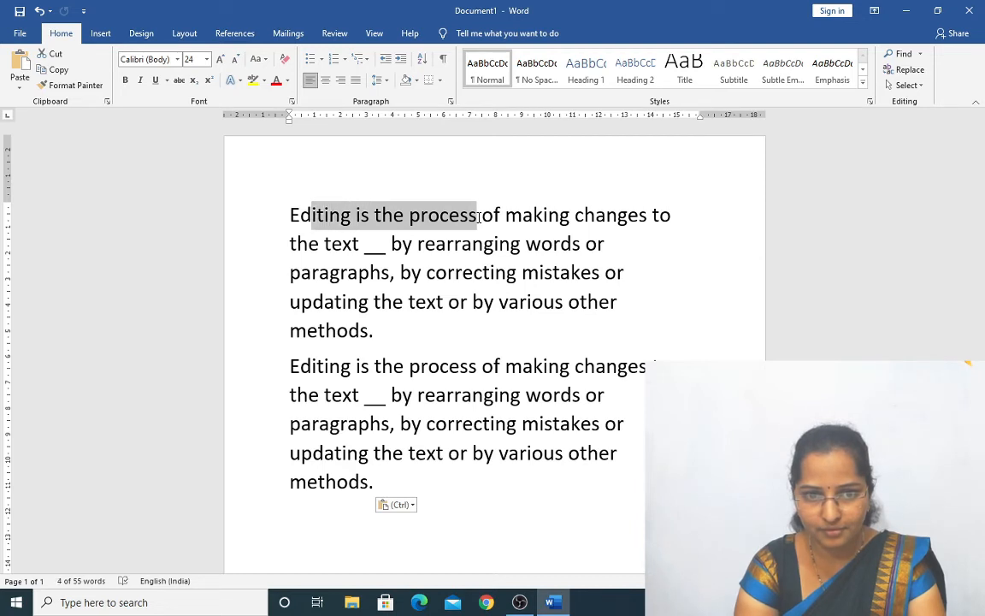
key("shift+Left")
key("shift+Left")
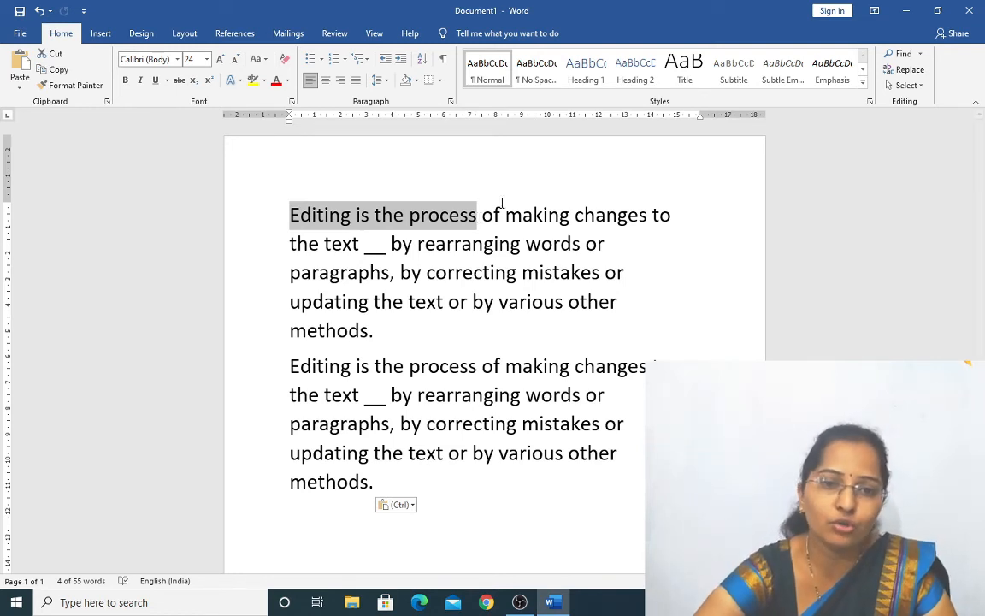
left_click(402, 325)
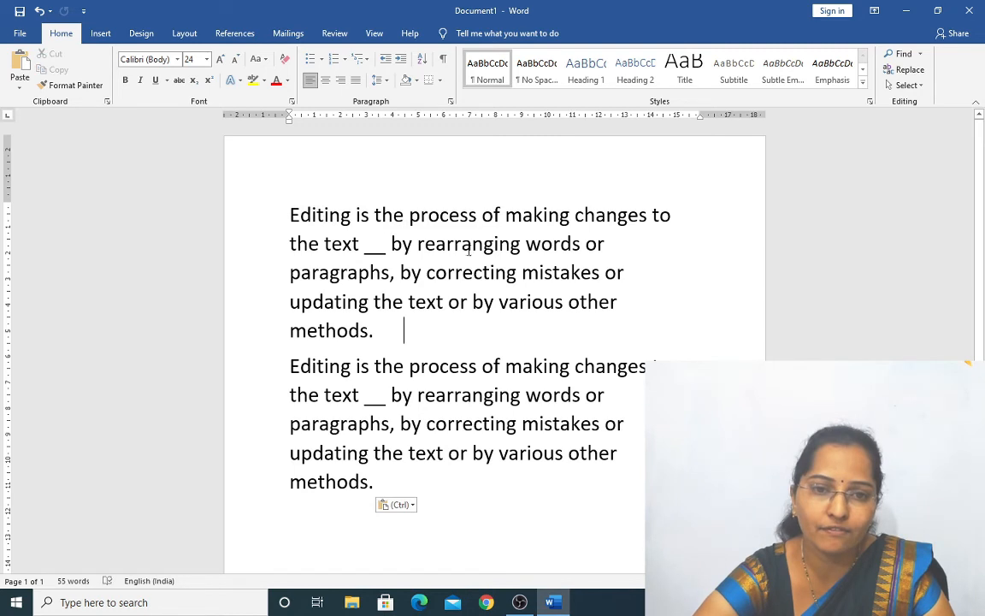
Extend a whole-word selection forward over "Editing" and, separately, over "process" in the first paragraph, clearing each selection.
left_click(288, 215)
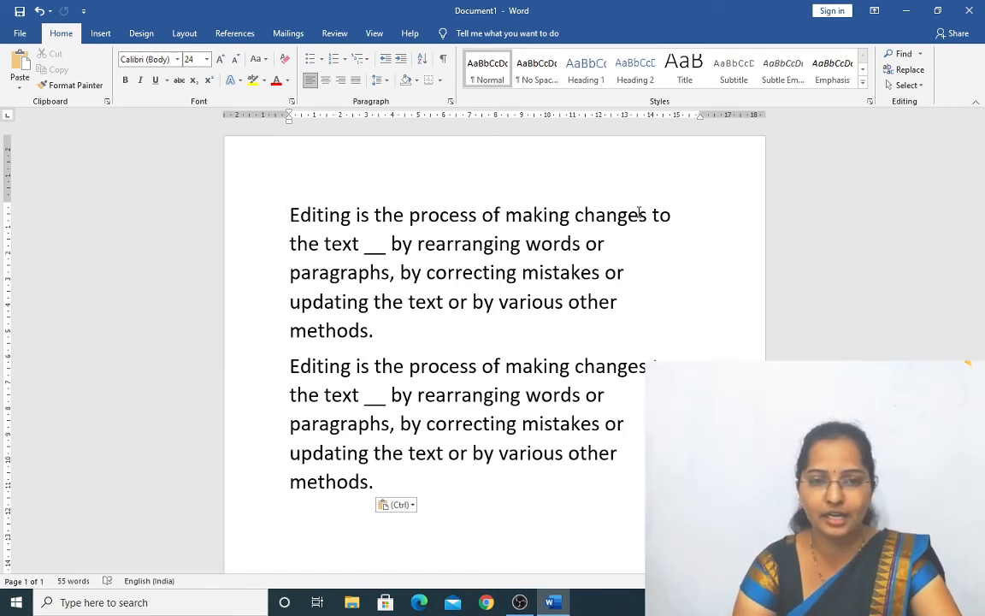
key("ctrl+shift+Right")
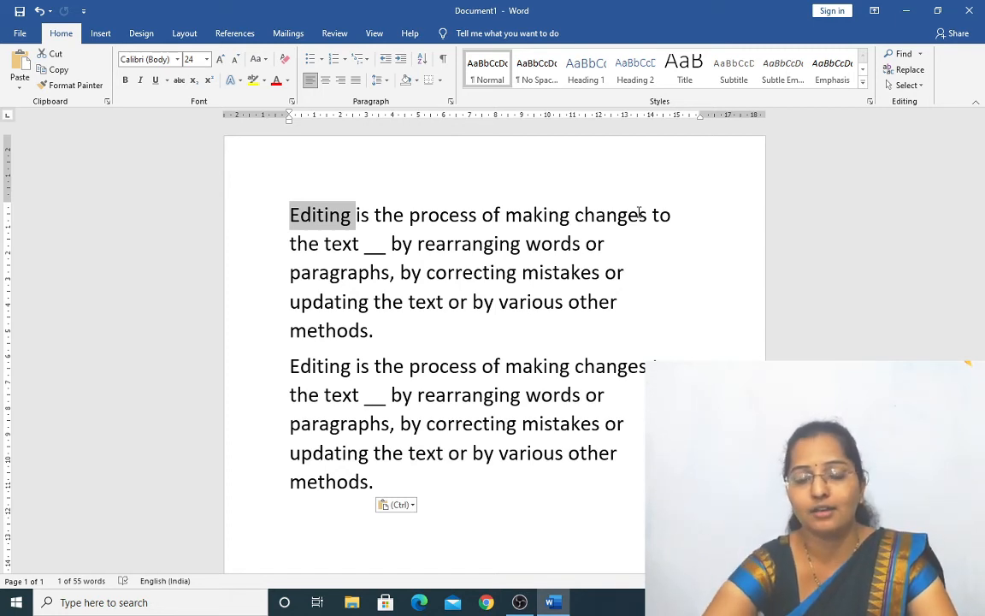
left_click(445, 230)
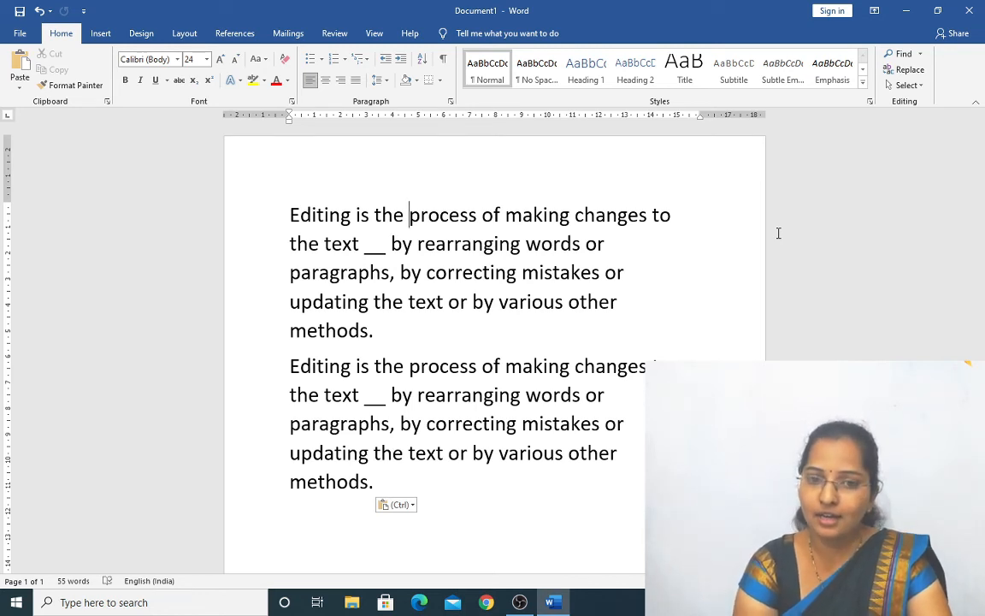
key("ctrl+shift+Right")
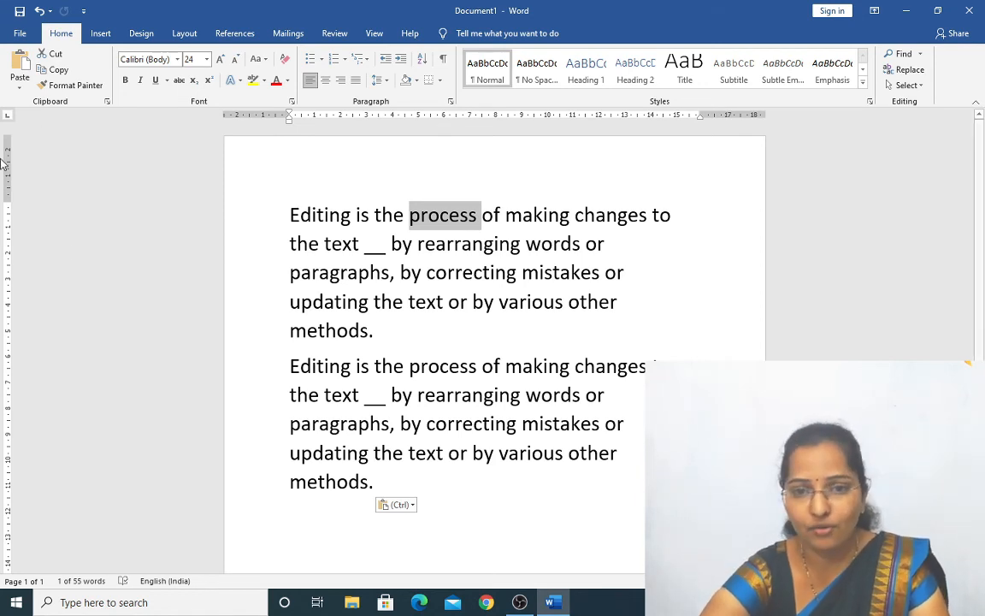
left_click(412, 334)
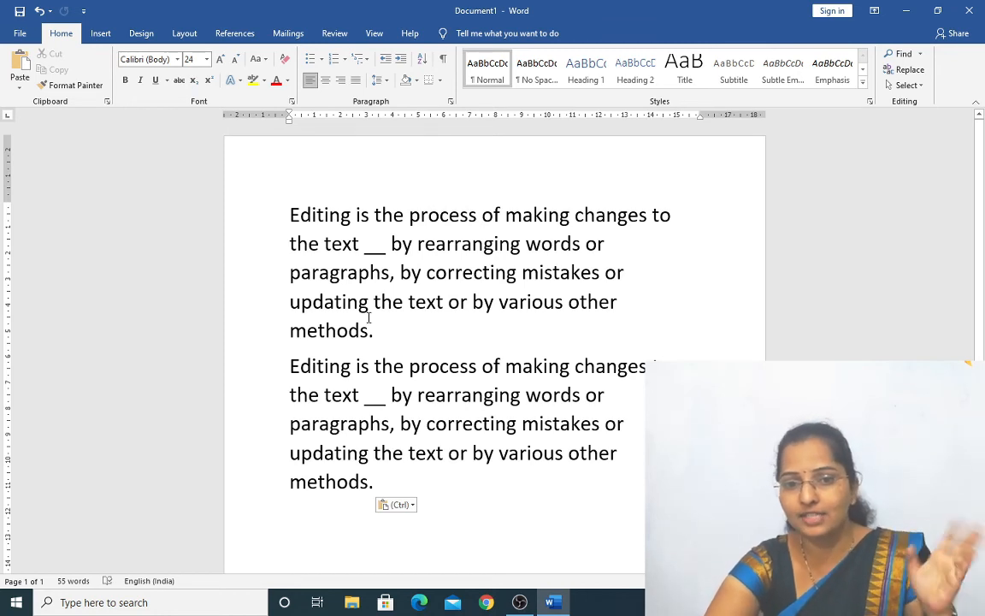
Place the cursor right after the first paragraph's final period, select "methods." backward, and clear the selection.
key("BackSpace")
key("BackSpace")
key("BackSpace")
key("BackSpace")
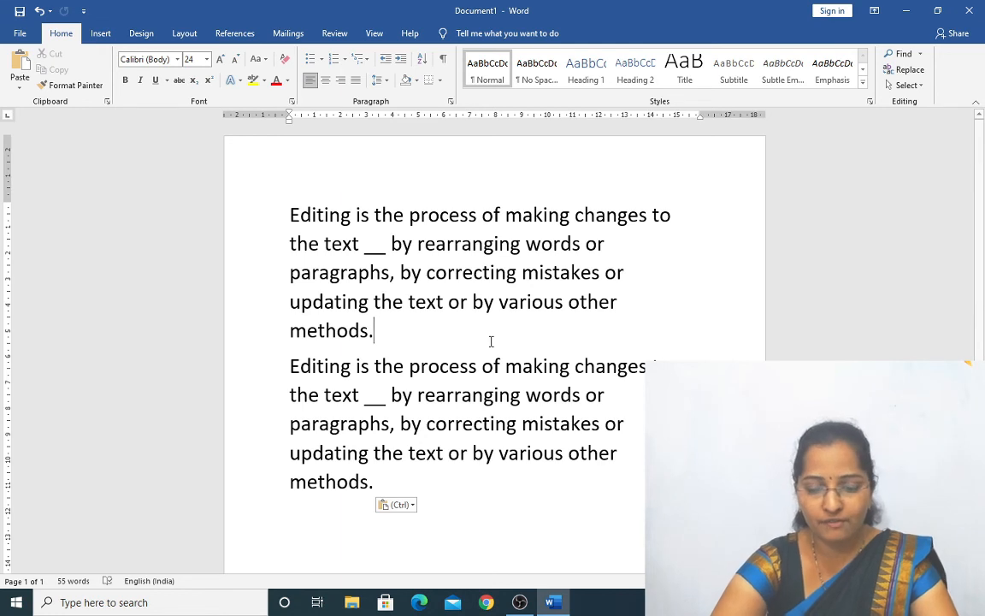
key("shift+Left")
key("ctrl+shift+Left")
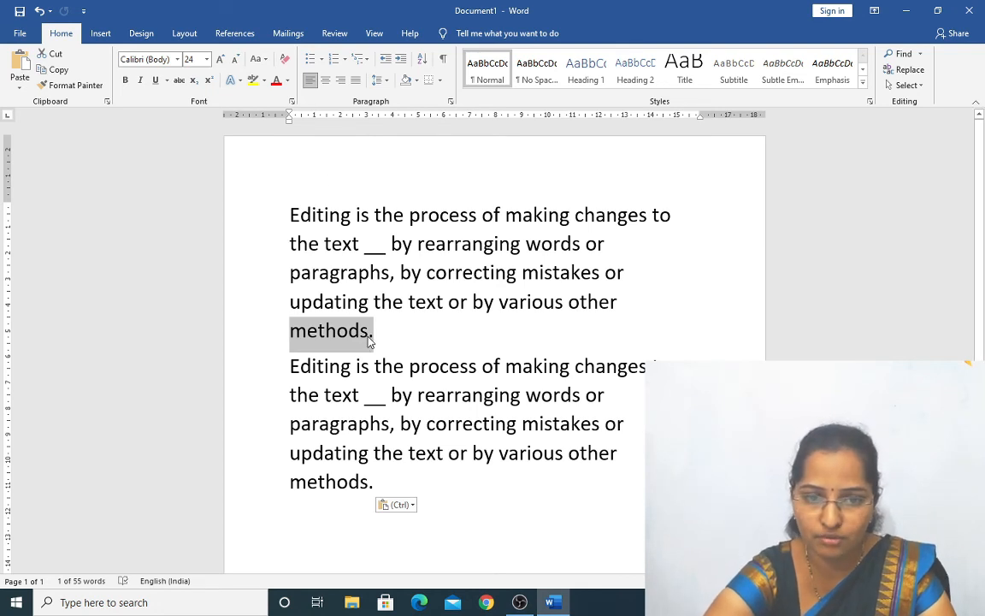
key("ctrl+shift+Right")
key("Left")
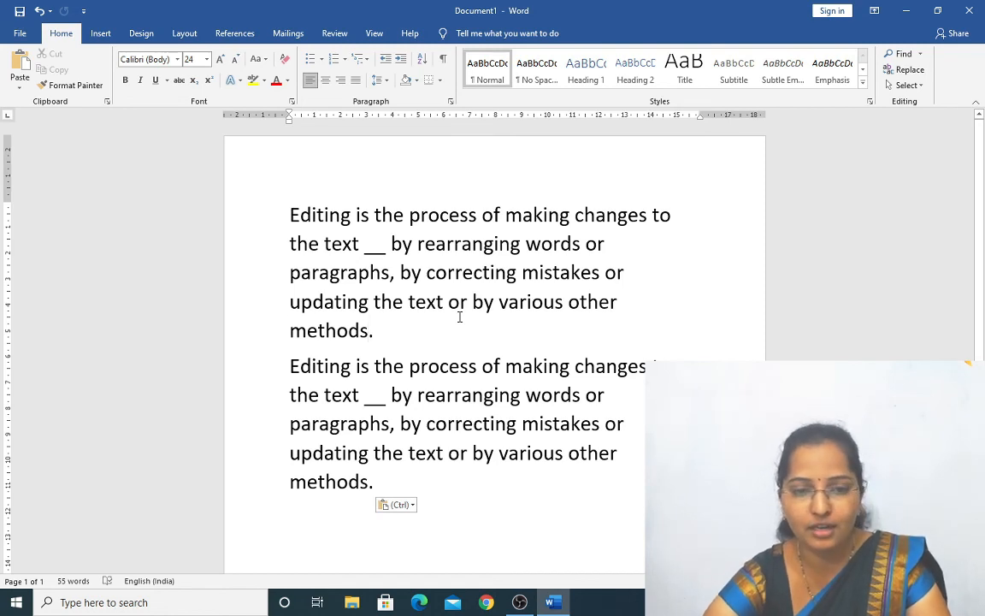
Select "methods" backward from before the first paragraph's final period and, separately, the period with its trailing spaces forward, and move the cursor after the second paragraph.
key("ctrl+shift+Left")
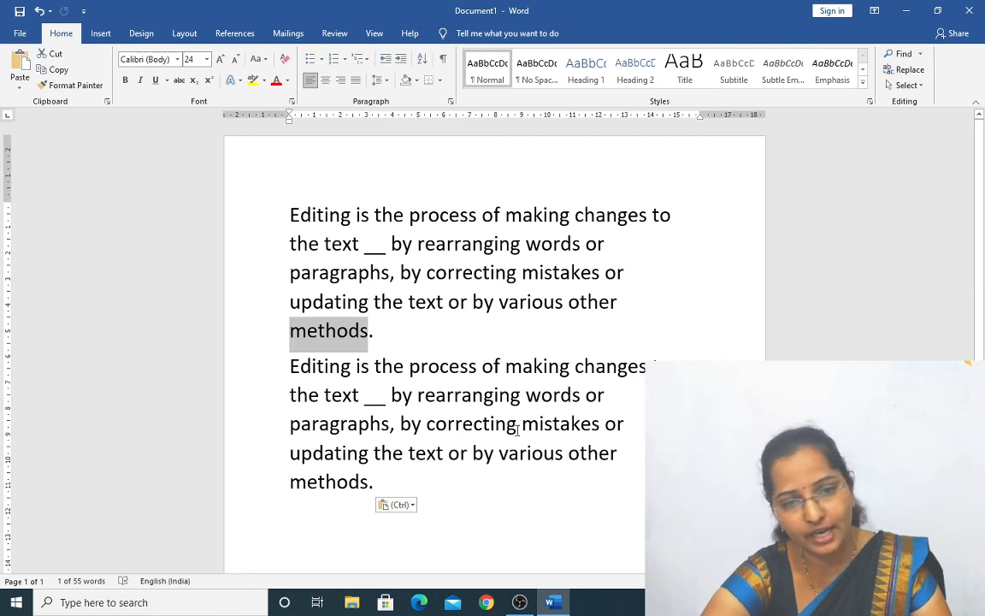
left_click(395, 338)
left_click(370, 330)
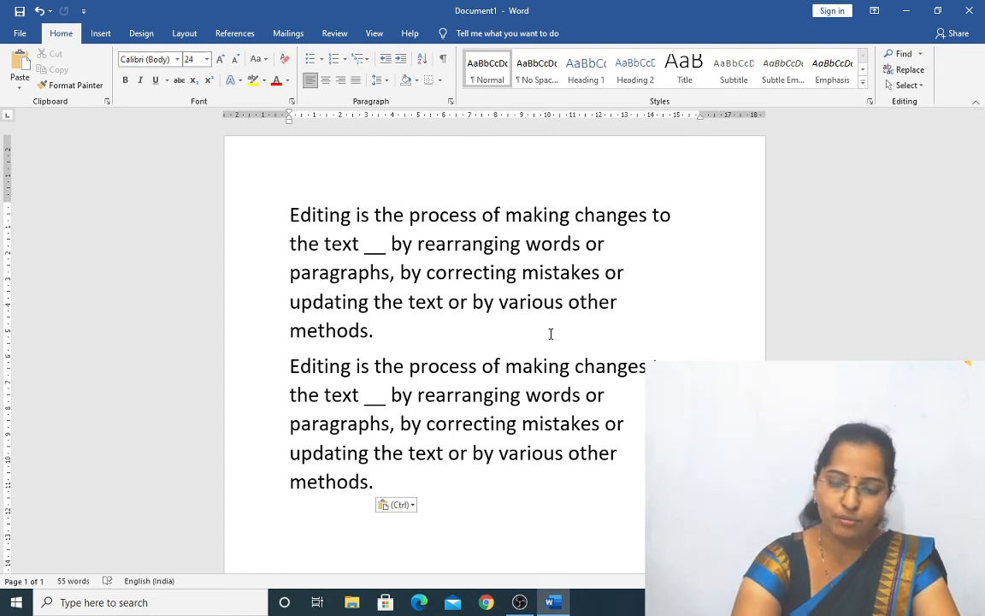
key("ctrl+shift+Left")
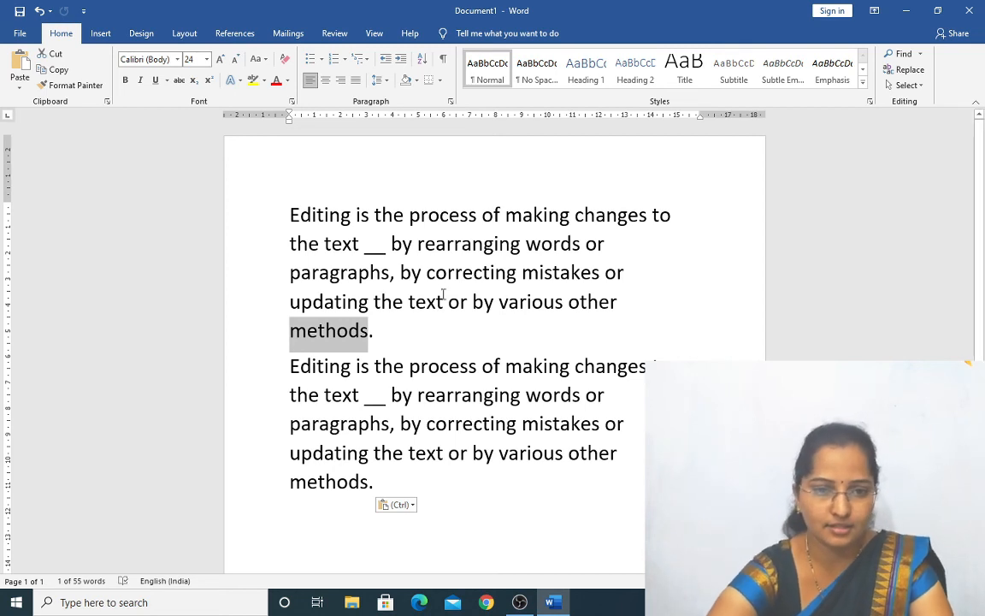
left_click(398, 334)
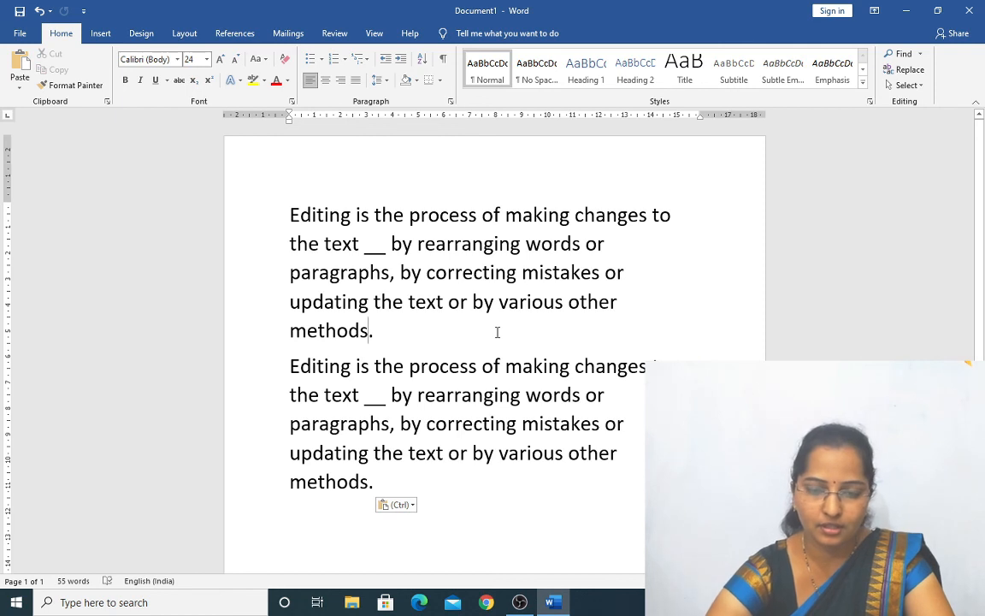
key("ctrl+shift+Right")
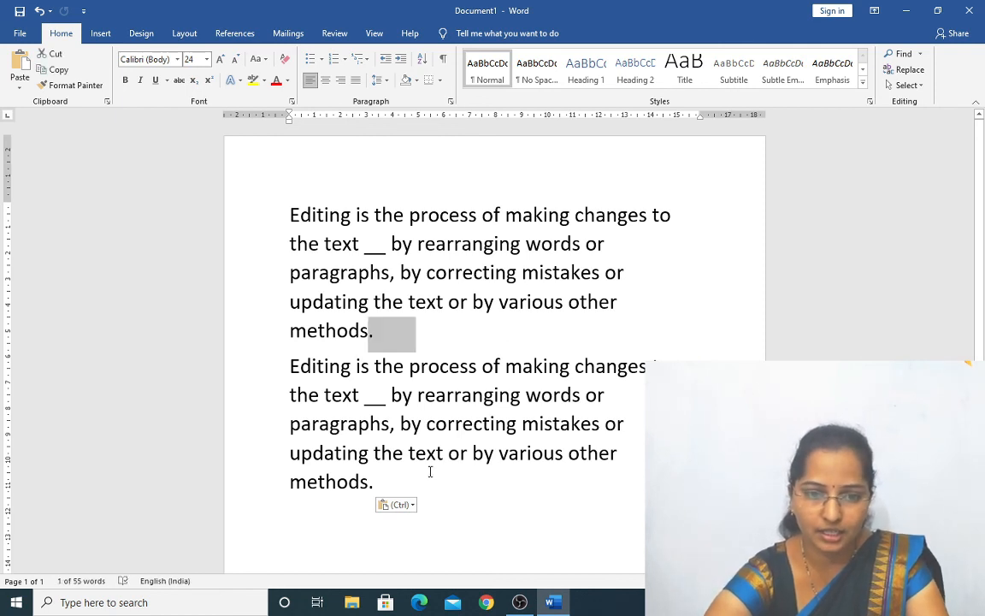
left_click(407, 478)
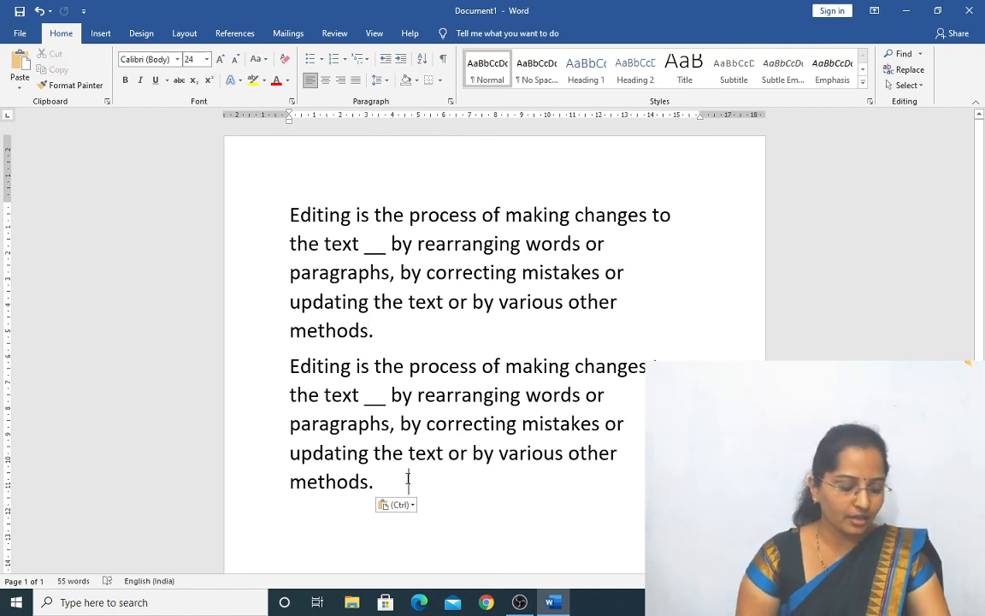